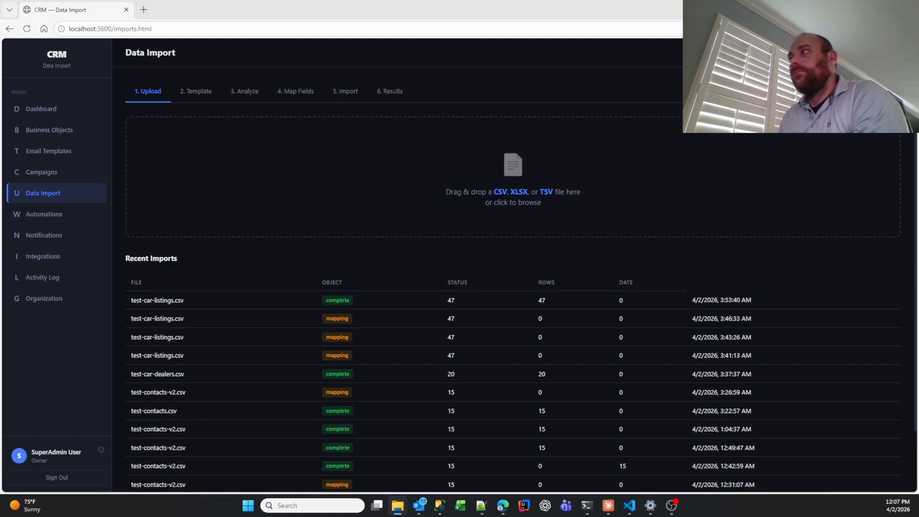
Upload the contacts data file and analyze it with AI, with the import target set to Create New Object from this data
drag(284, 268, 410, 163)
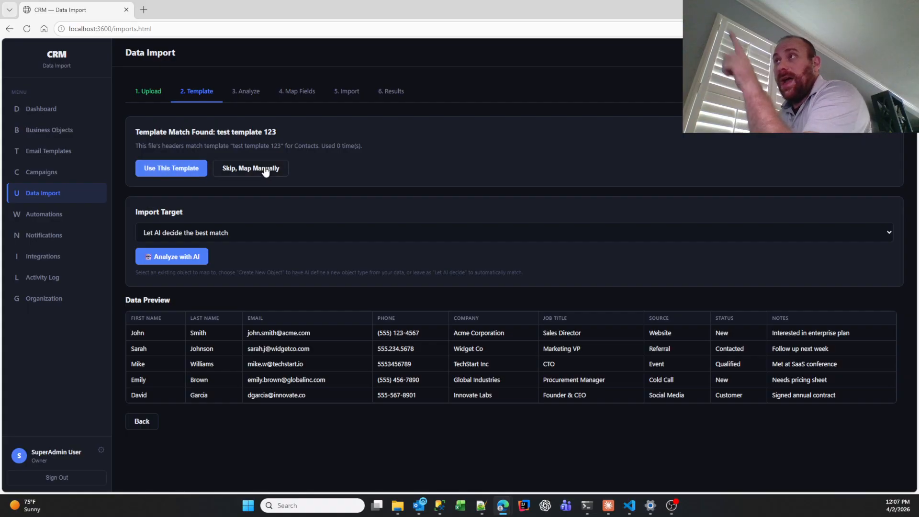
click(257, 229)
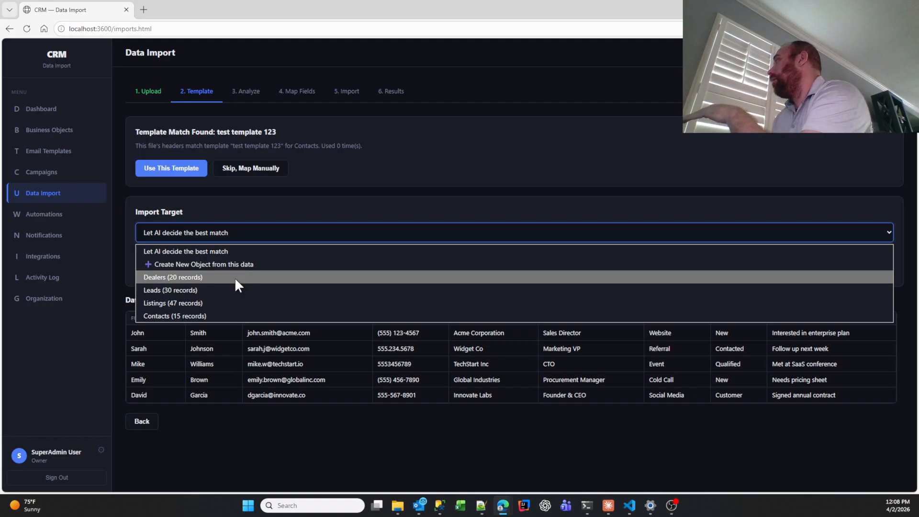
click(200, 264)
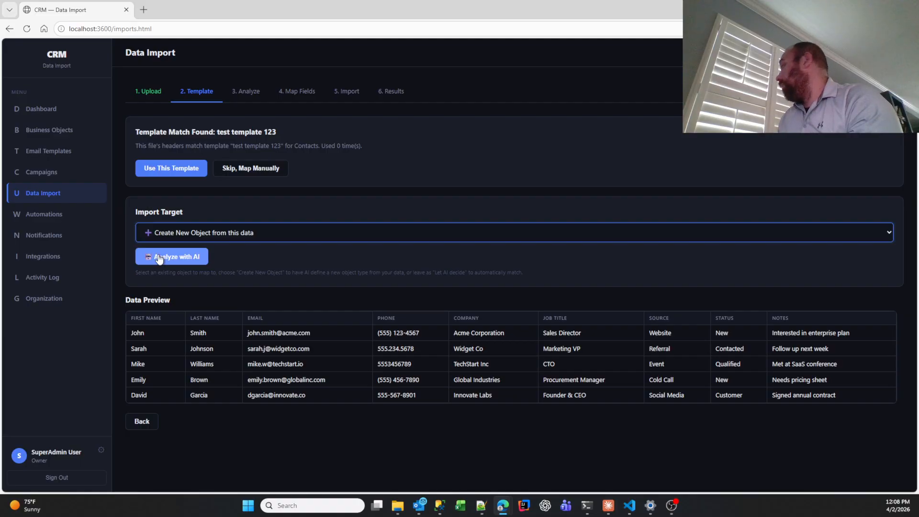
click(197, 256)
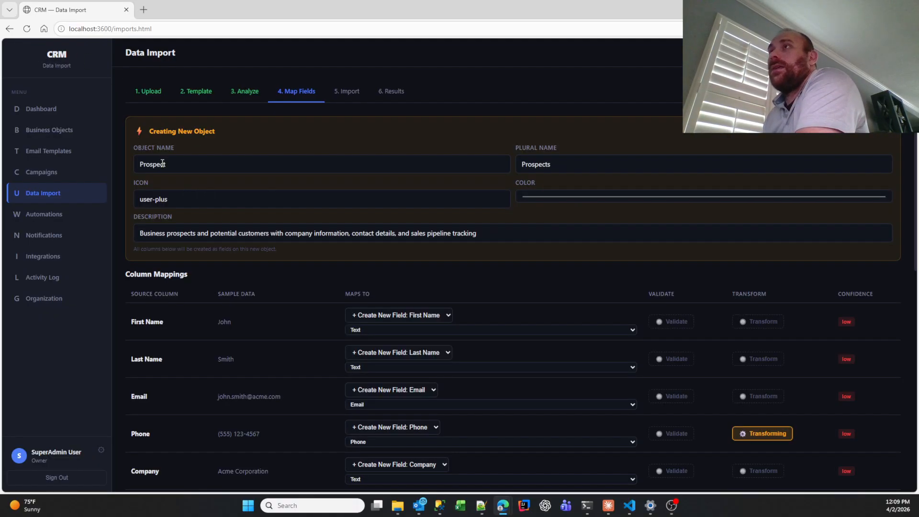
Review the proposed Prospect object's name and description and the mappings, field types and transforms of all source columns
click(177, 161)
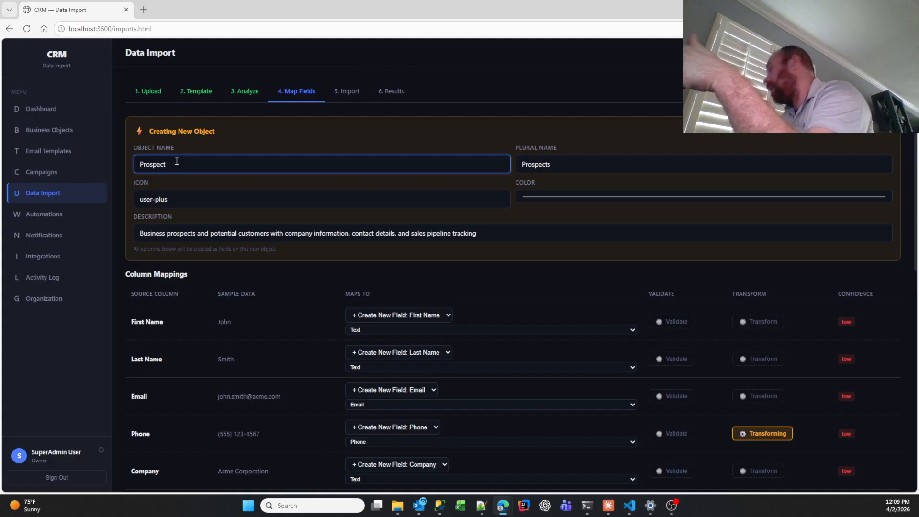
scroll(193, 199, down, 1)
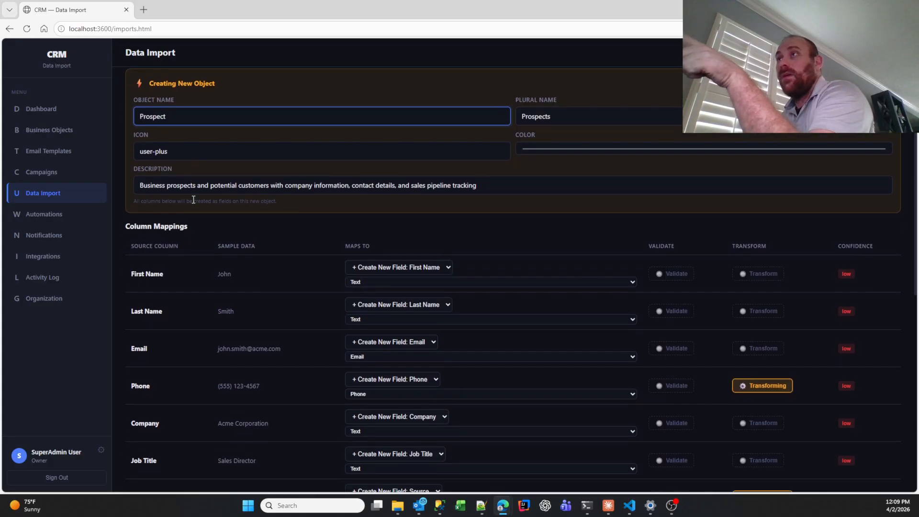
scroll(194, 200, down, 2)
drag(204, 90, 254, 90)
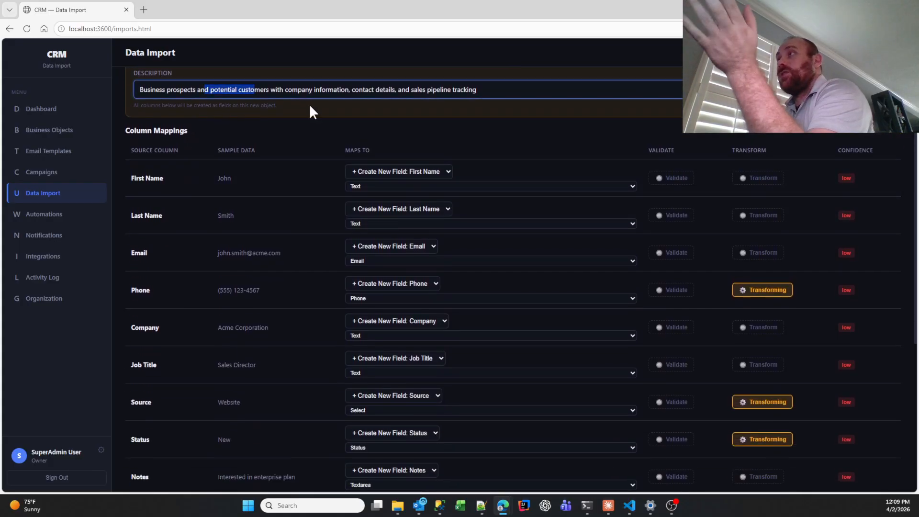
drag(309, 104, 546, 97)
click(278, 125)
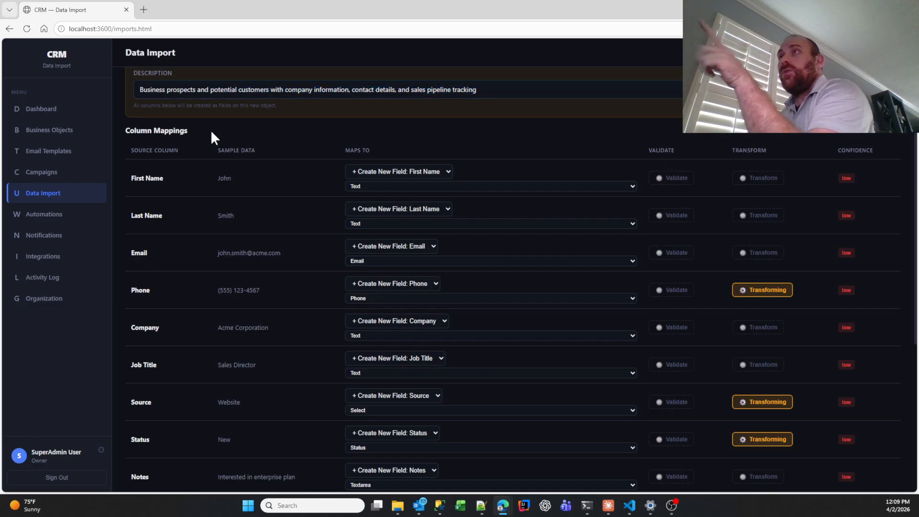
scroll(179, 205, down, 1)
scroll(179, 205, up, 1)
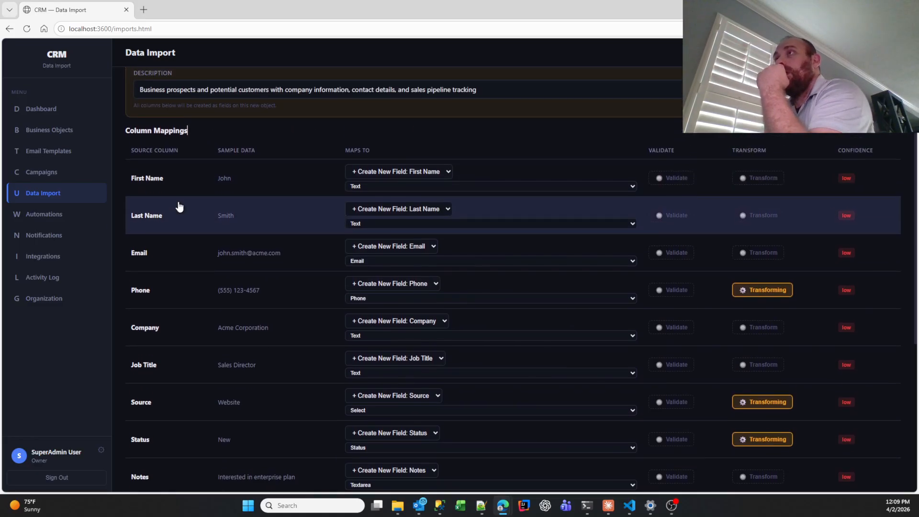
scroll(201, 205, down, 3)
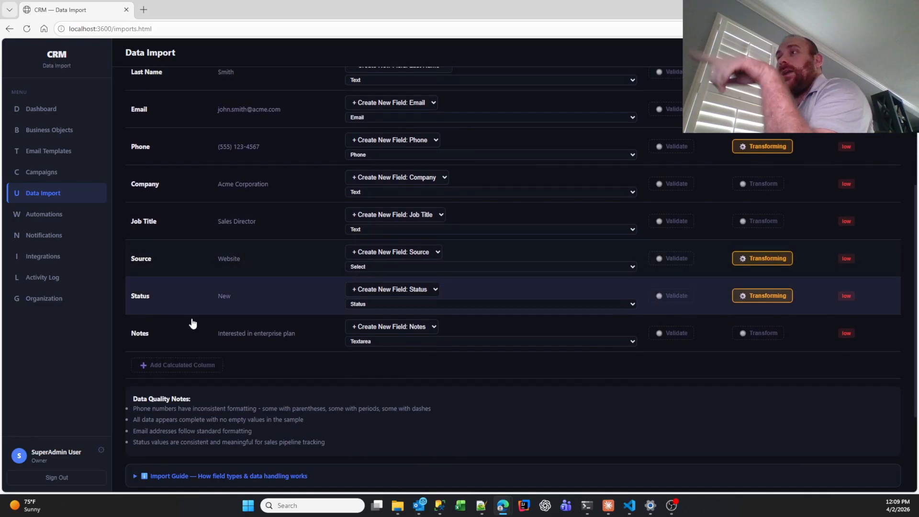
scroll(187, 330, up, 4)
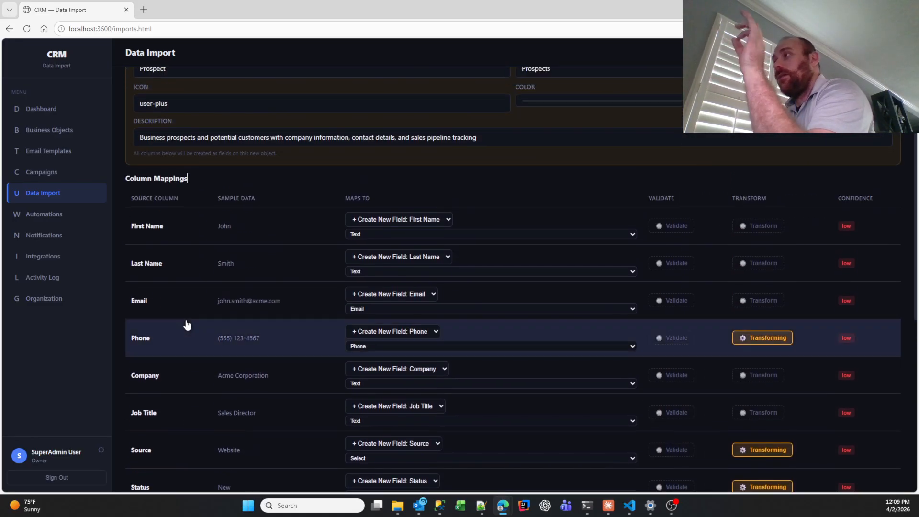
scroll(187, 325, down, 4)
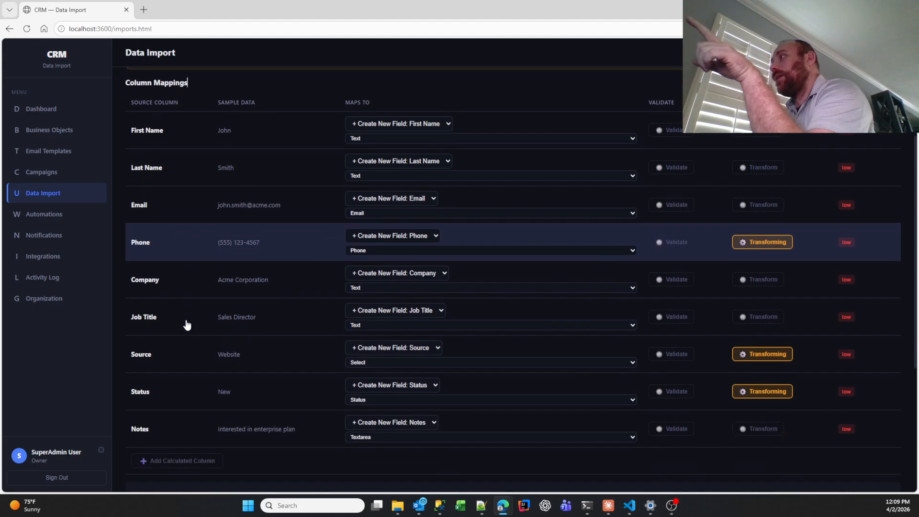
scroll(186, 325, up, 2)
scroll(187, 326, up, 1)
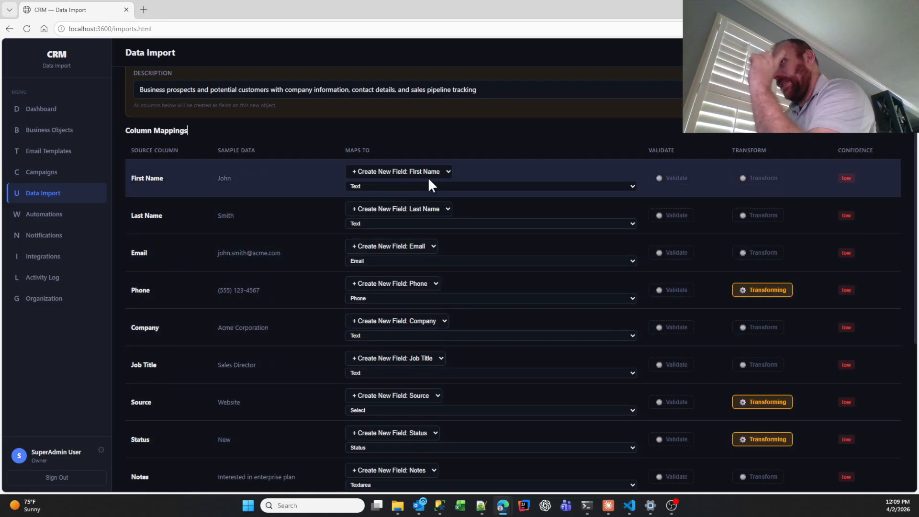
scroll(378, 206, down, 1)
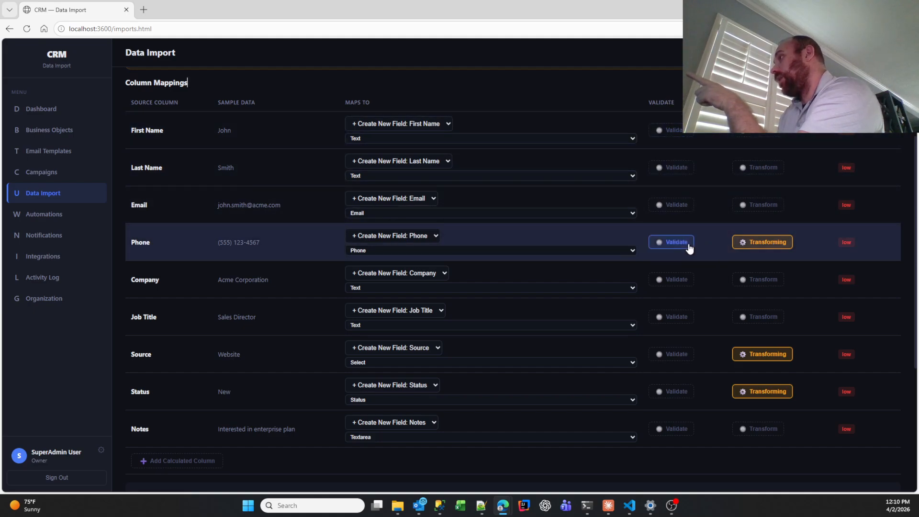
Open the Phone column's transform function, test its existing code, and review the results for the sample rows
click(771, 243)
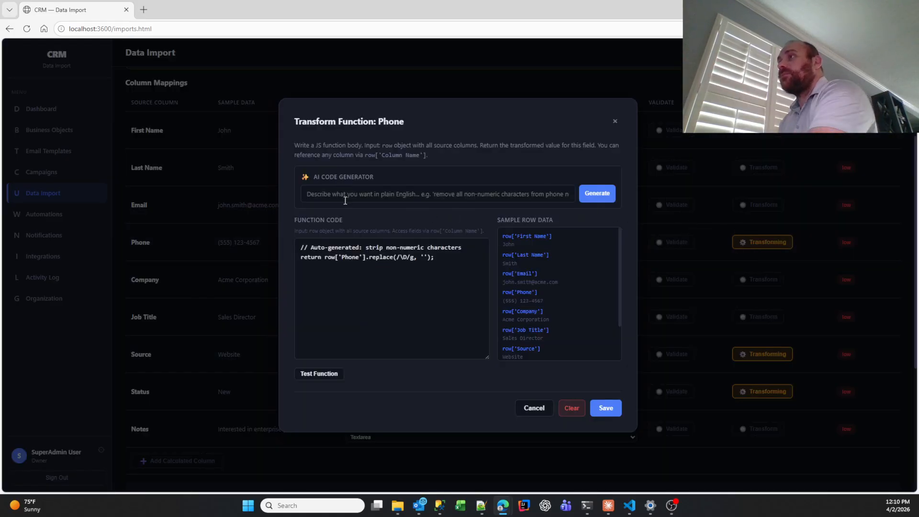
mouse_move(302, 246)
mouse_down()
mouse_move(449, 264)
mouse_move(299, 261)
mouse_up()
click(386, 258)
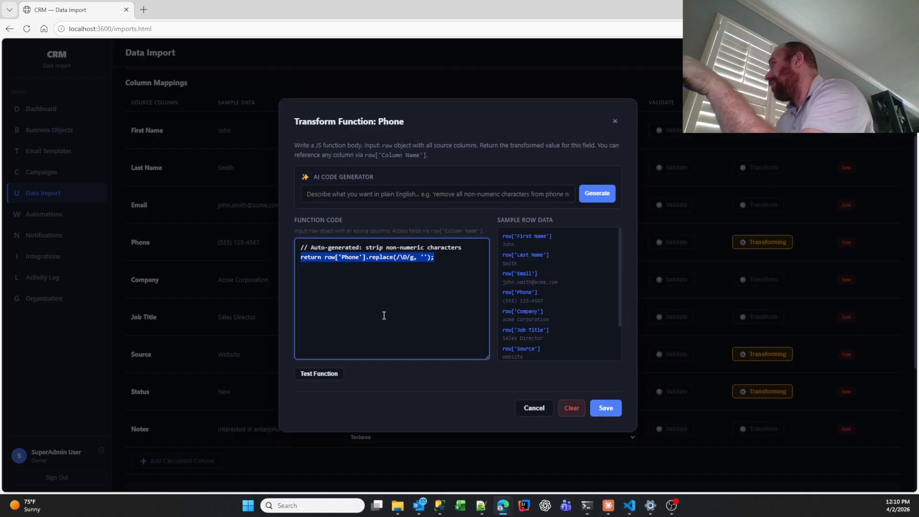
click(320, 374)
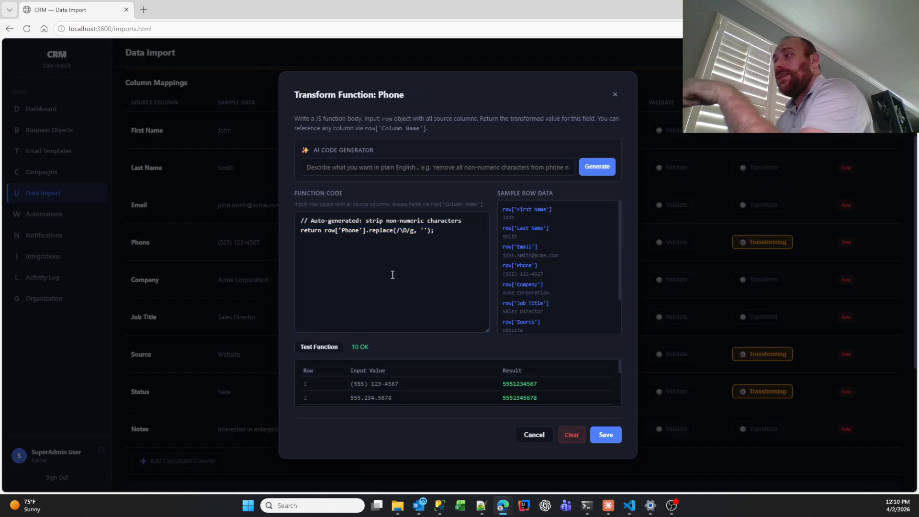
scroll(430, 268, down, 2)
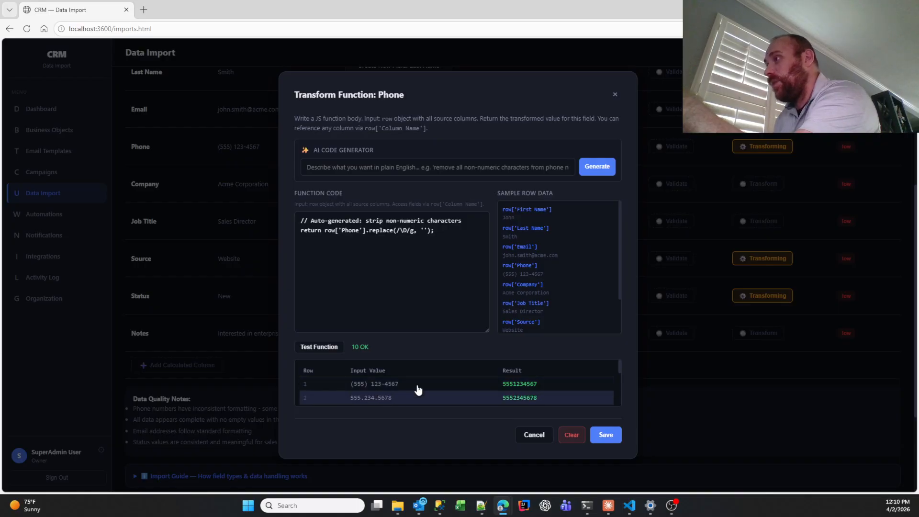
scroll(417, 390, down, 3)
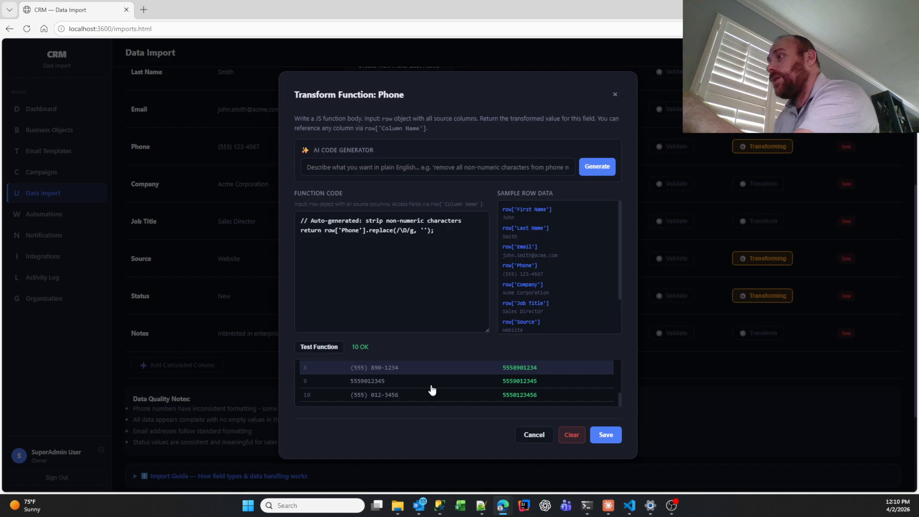
scroll(560, 400, up, 3)
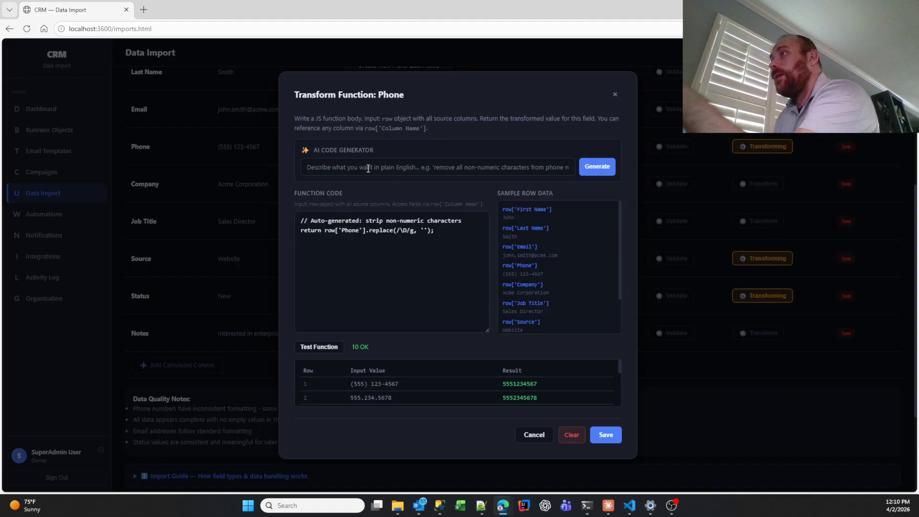
Generate new Phone transform code from the prompt "when the phone number has ( in it, change all 5s to 3s"
click(328, 170)
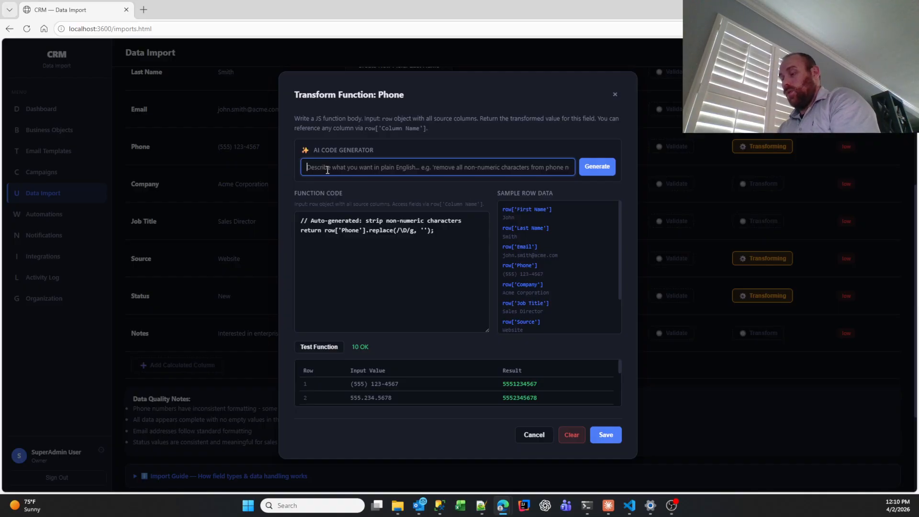
text(when the phone number has ( in it, change all 5s to 3)
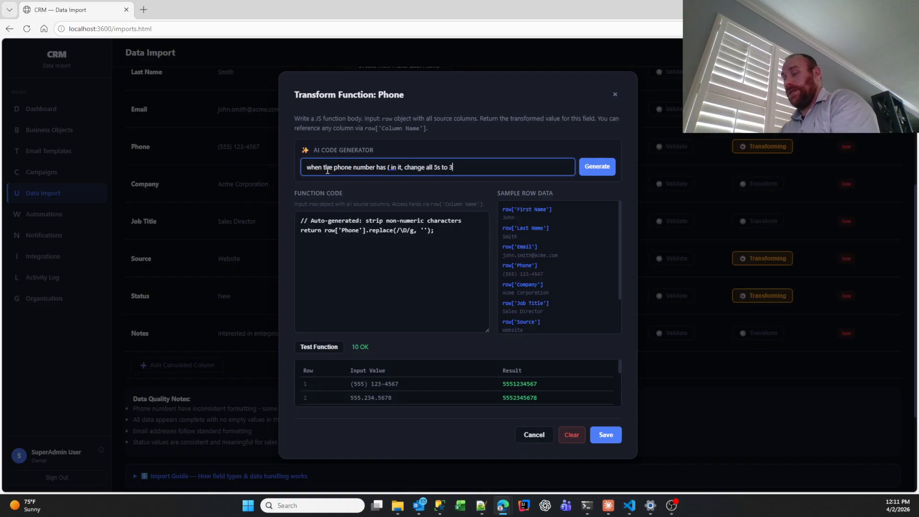
text(s)
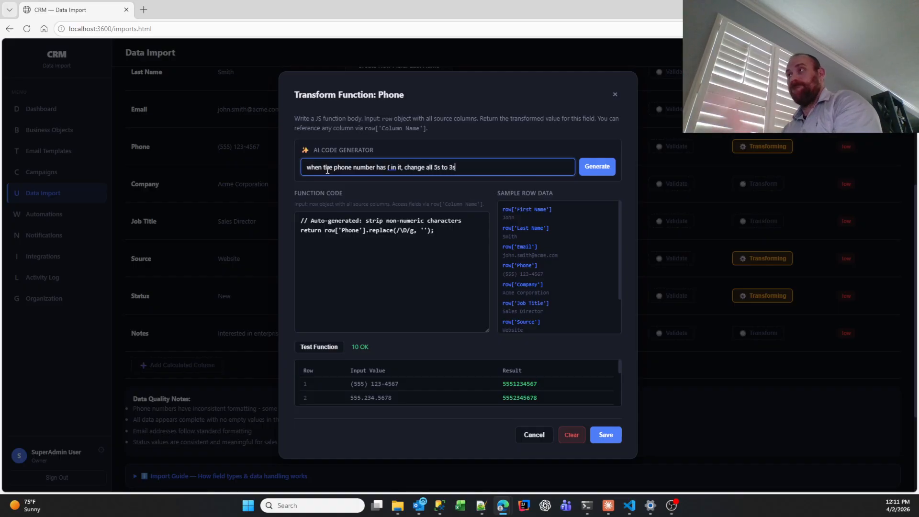
click(601, 169)
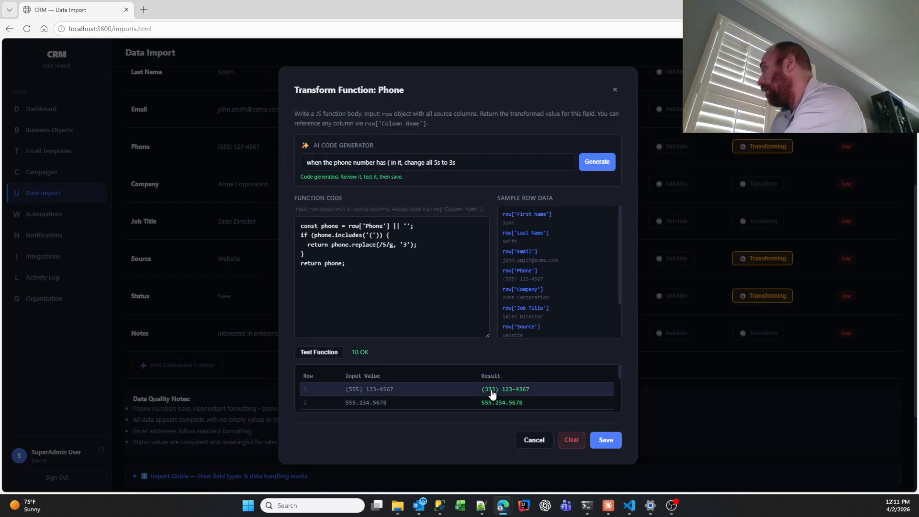
Extend the code generator prompt with "and remove all non numeric cahracters" and "including periods", regenerating the code after each addition
click(476, 163)
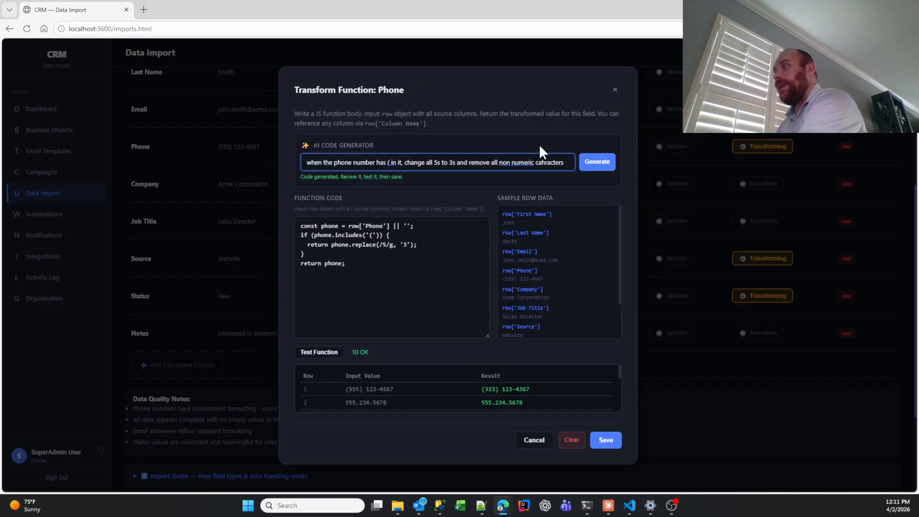
click(597, 163)
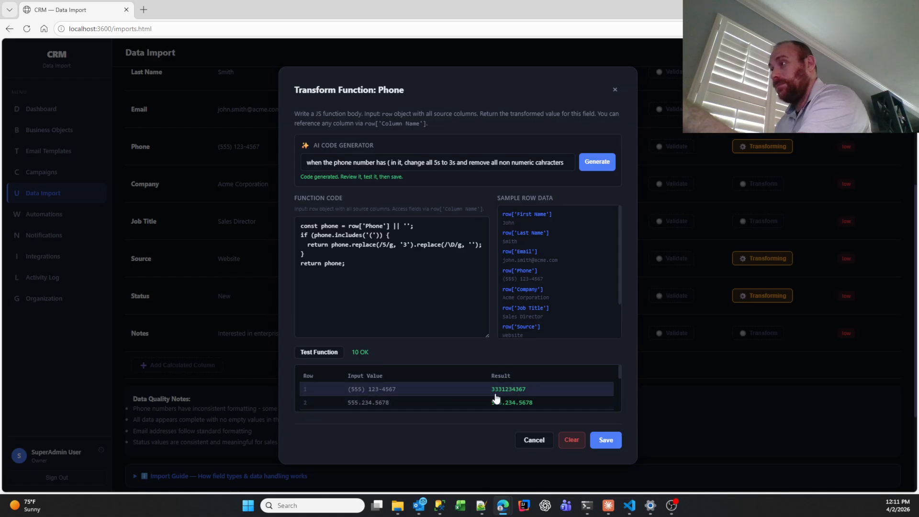
click(563, 164)
text(inc)
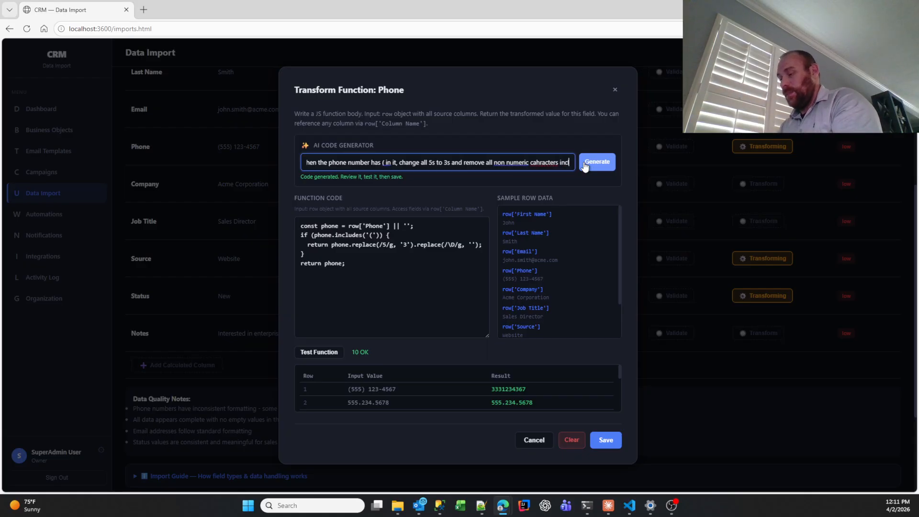
text(luding periods)
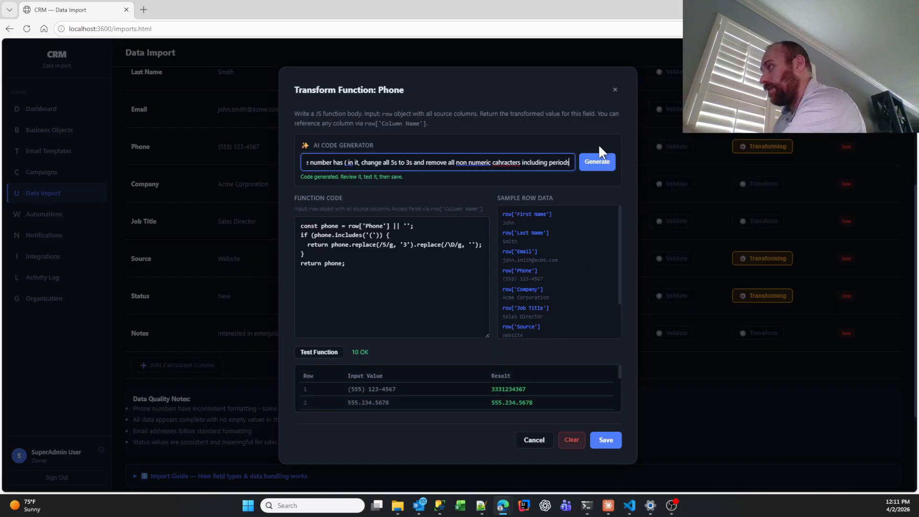
click(597, 161)
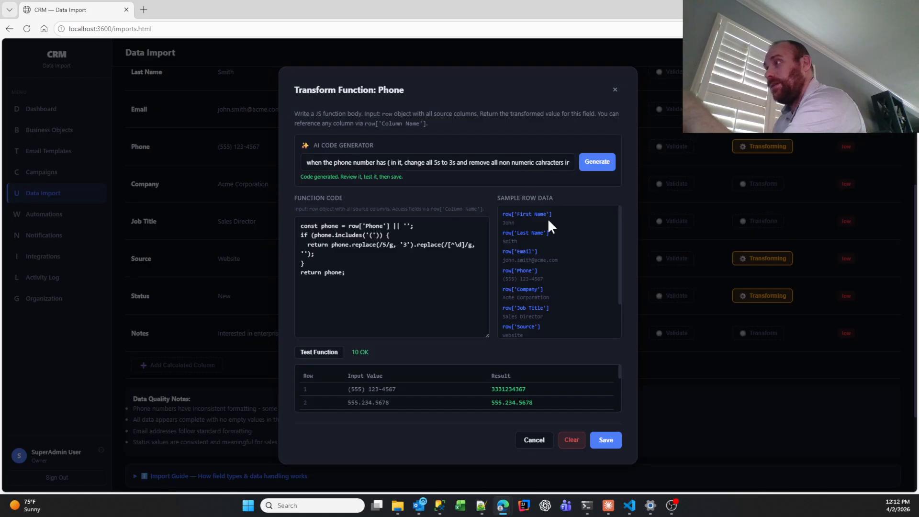
Check the prompt's ending against the test result of the sample phone number that contains periods
drag(542, 162, 604, 168)
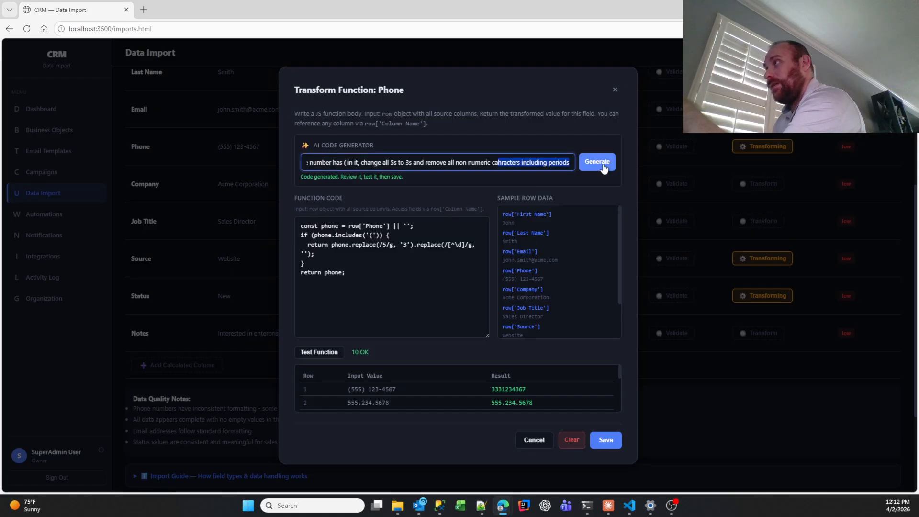
click(535, 405)
drag(534, 405, 536, 354)
click(486, 395)
scroll(486, 396, up, 3)
click(538, 395)
drag(535, 404, 491, 403)
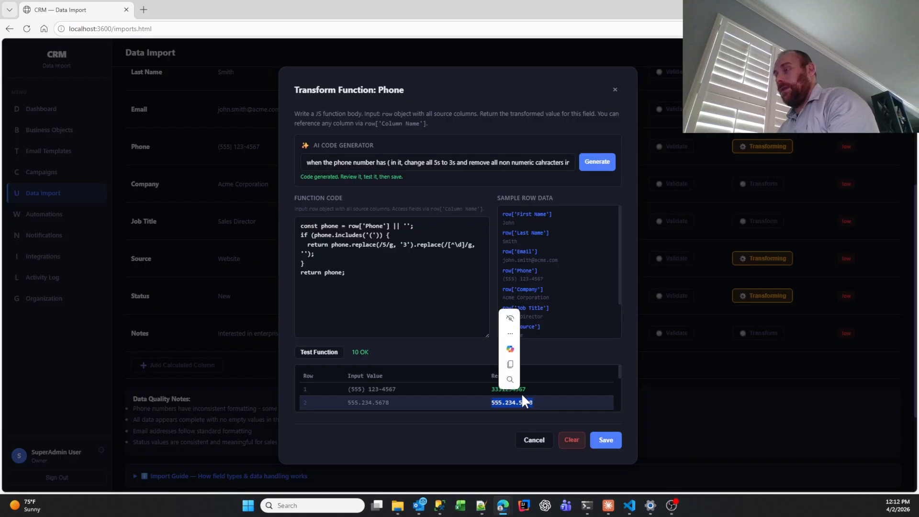
Extend the generator prompt with "for example the periods in this phone number should be stripped." plus a sample phone number, regenerating and testing the code
drag(568, 162, 575, 162)
click(563, 163)
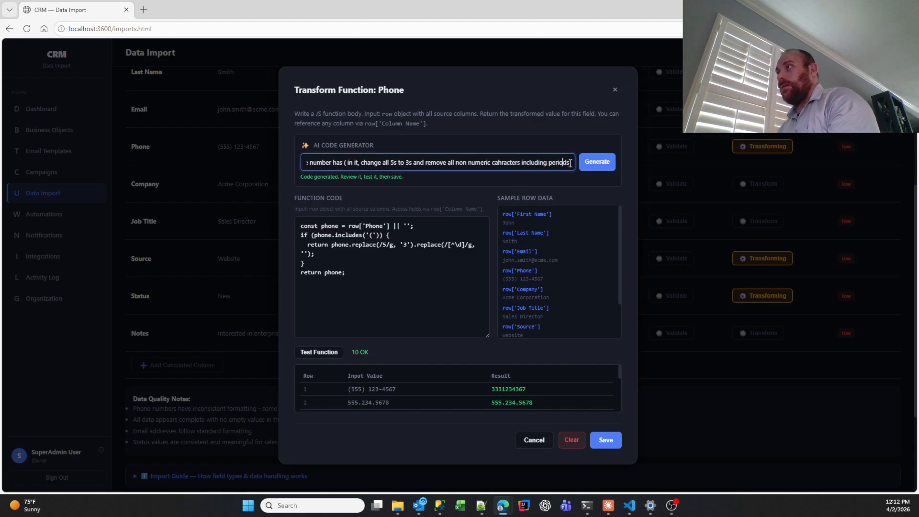
text(f)
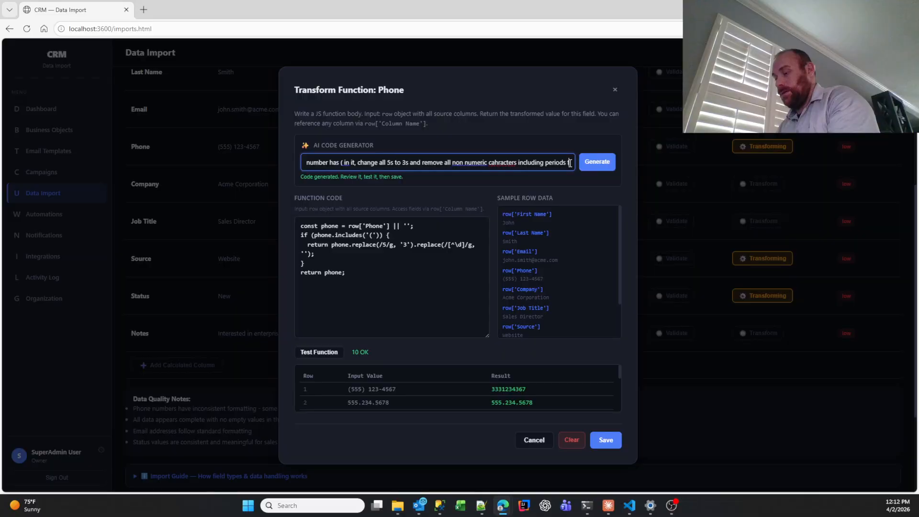
text(or examp)
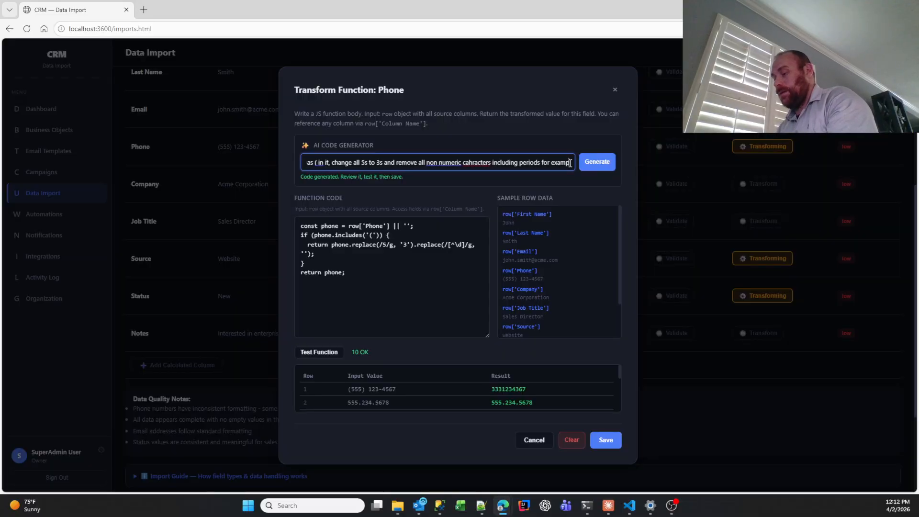
text(le the periods in)
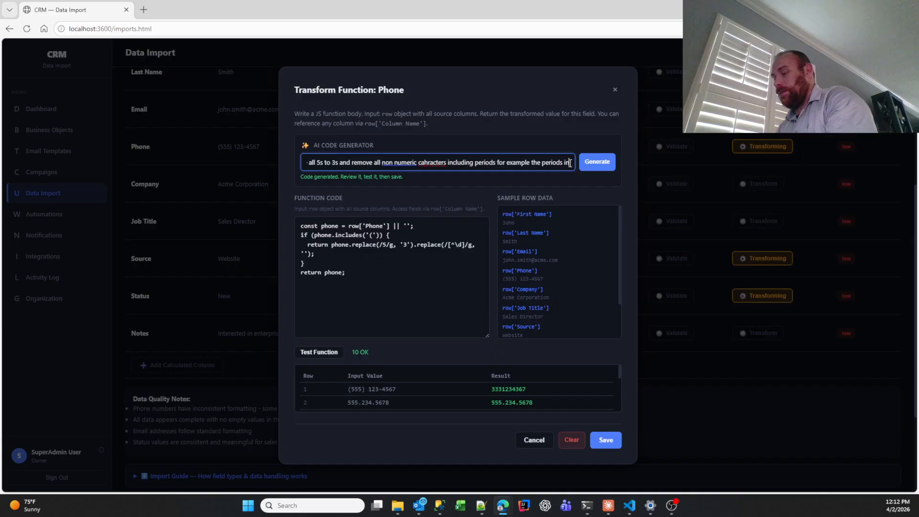
text( this phone num)
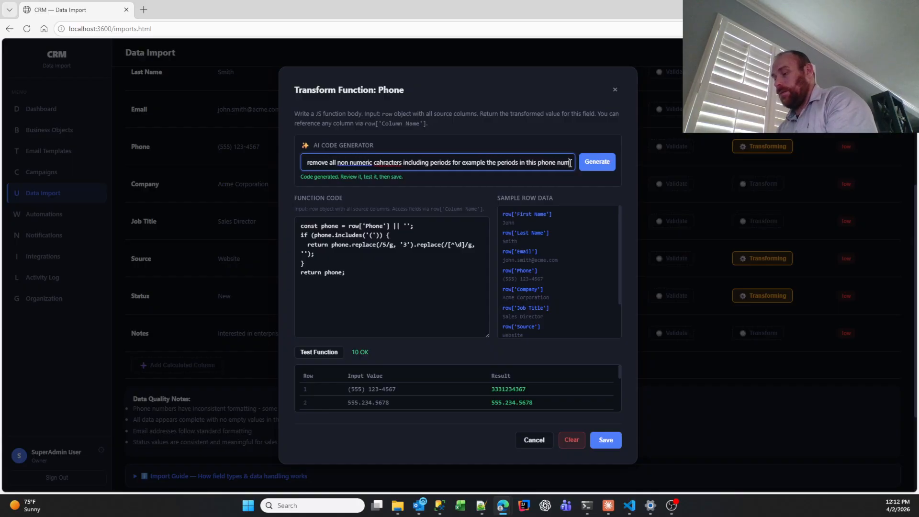
text(ber should be)
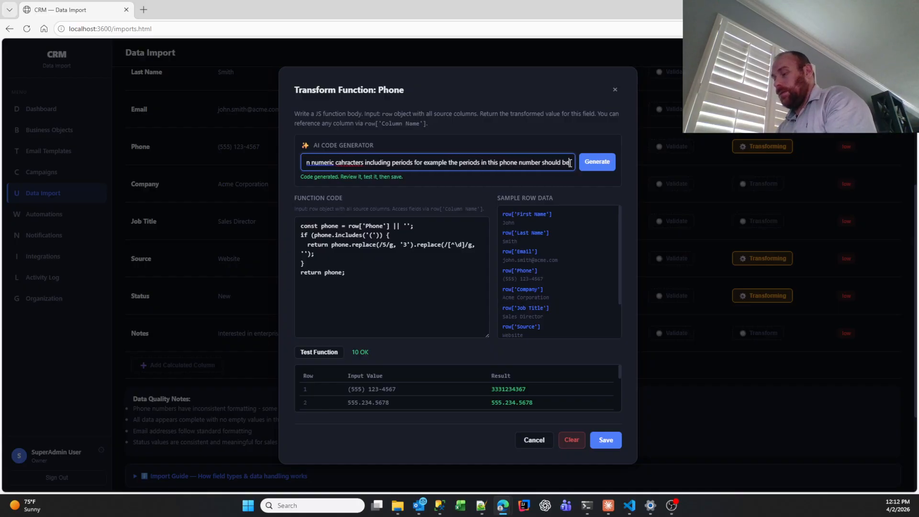
text( stripped. 555.234.5678)
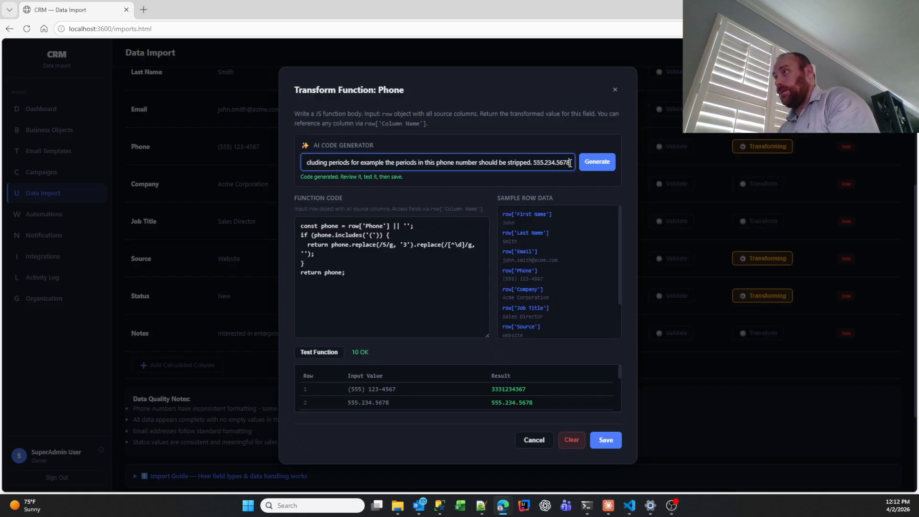
key(Return)
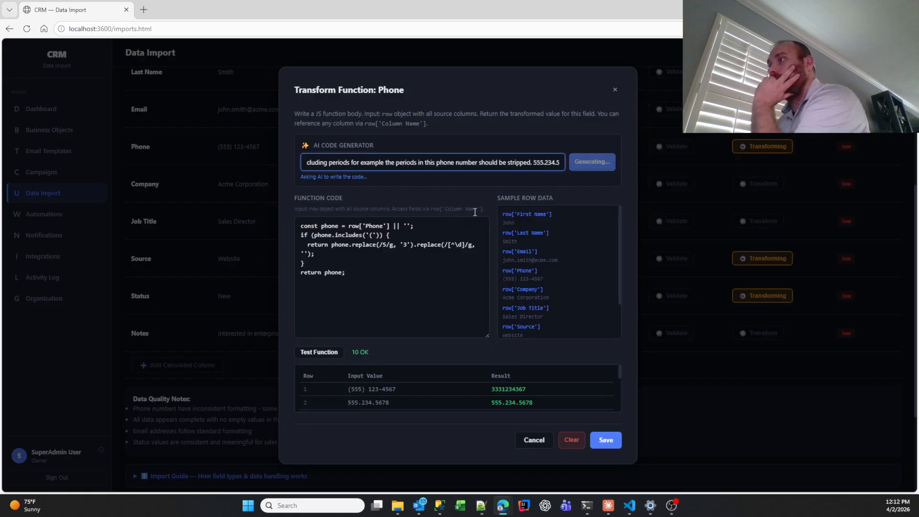
click(314, 355)
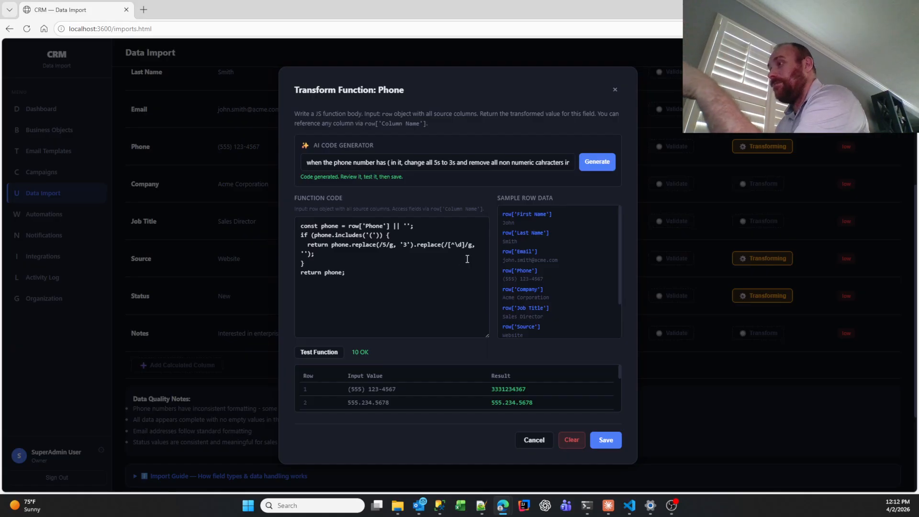
Discard the generated Phone transform code, reopen the transform function and test its original code
click(614, 89)
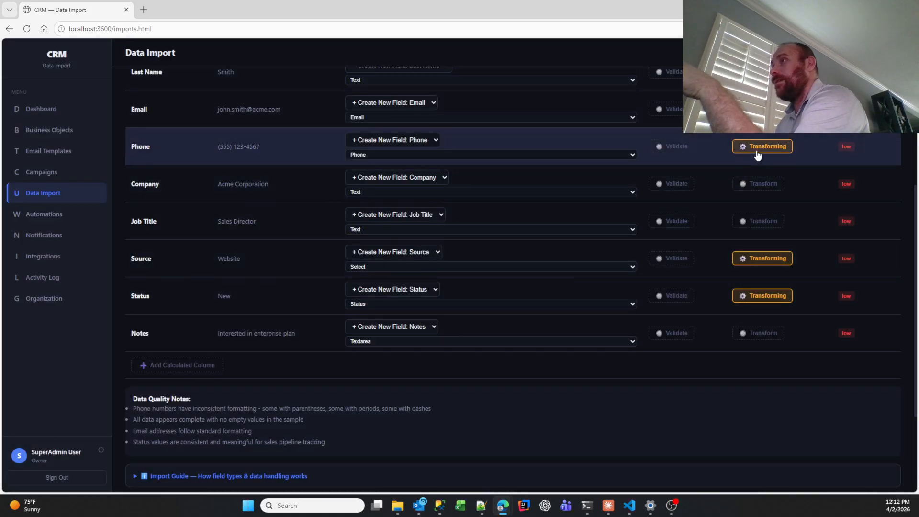
click(756, 151)
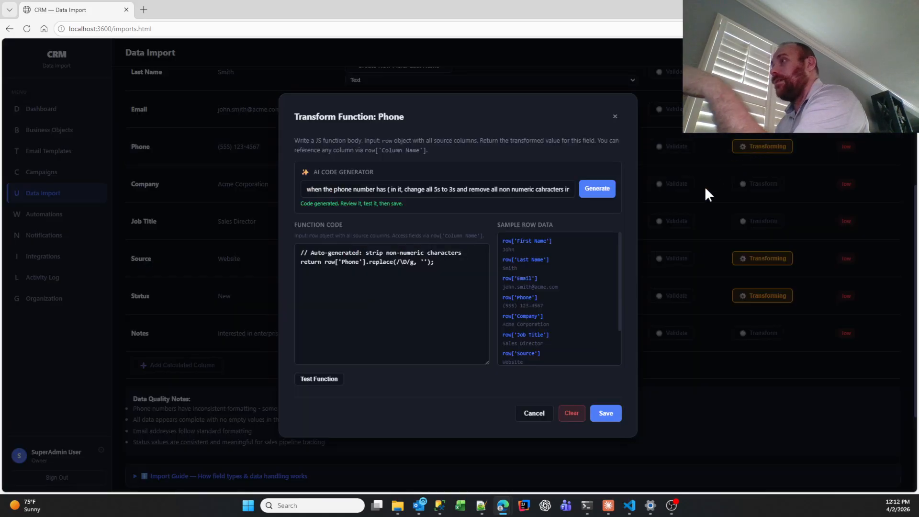
click(329, 379)
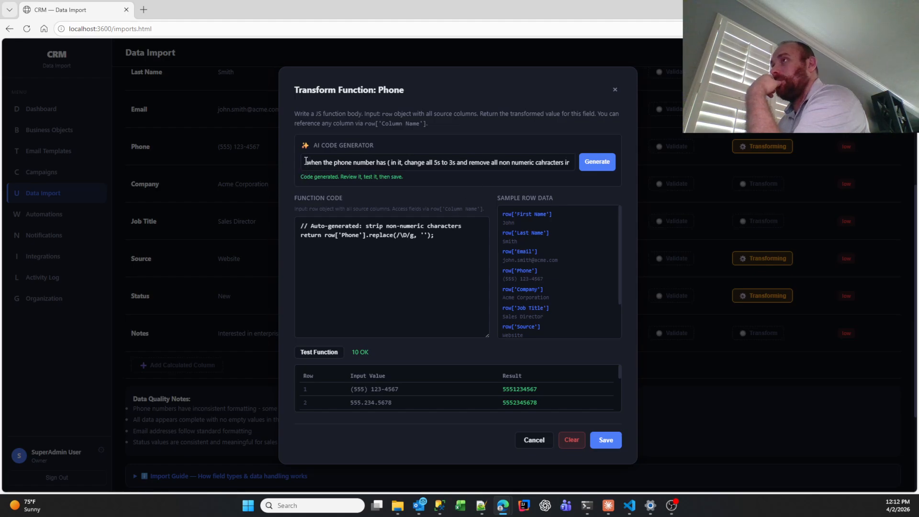
Generate Phone transform code from the prompt "keeping ouroginal functionality in this fucntion, als change all 5s to 3s" and save the tested function
drag(306, 162, 656, 156)
key(BackSpace)
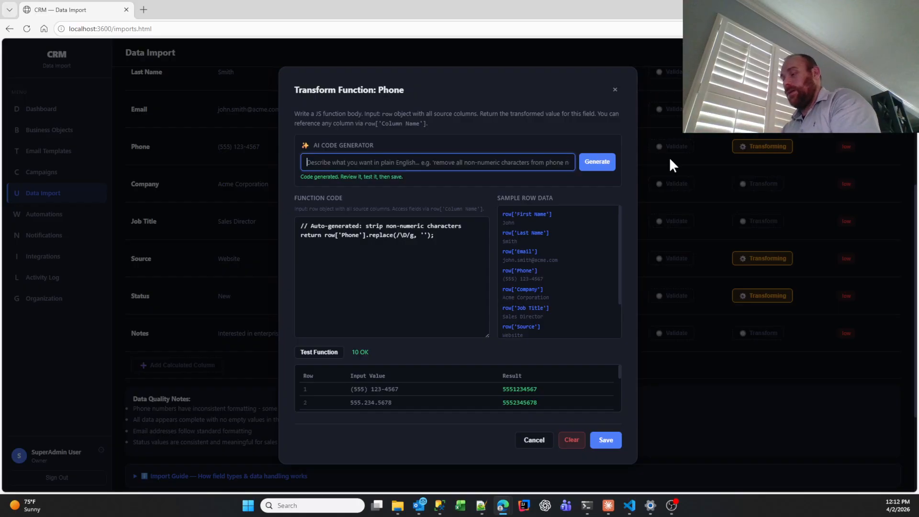
text(keeping our)
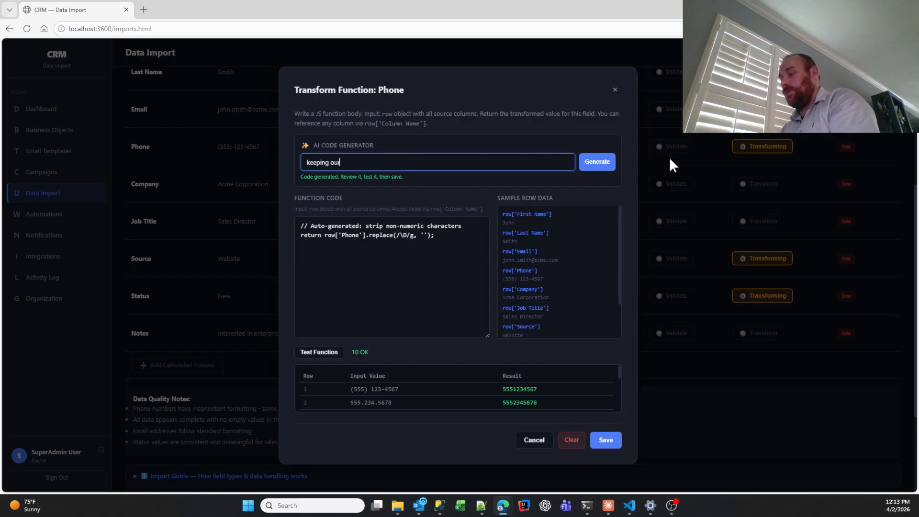
text(oginal )
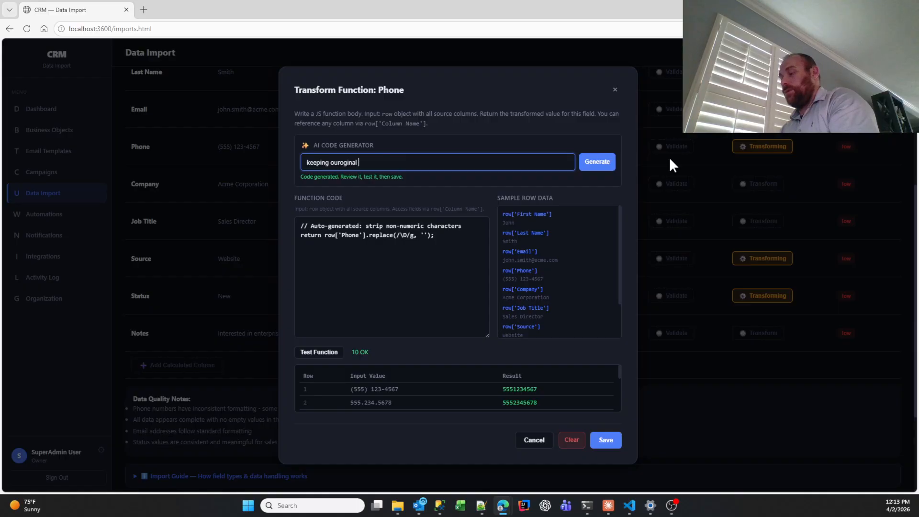
text(functionality in this fucntion, als change all)
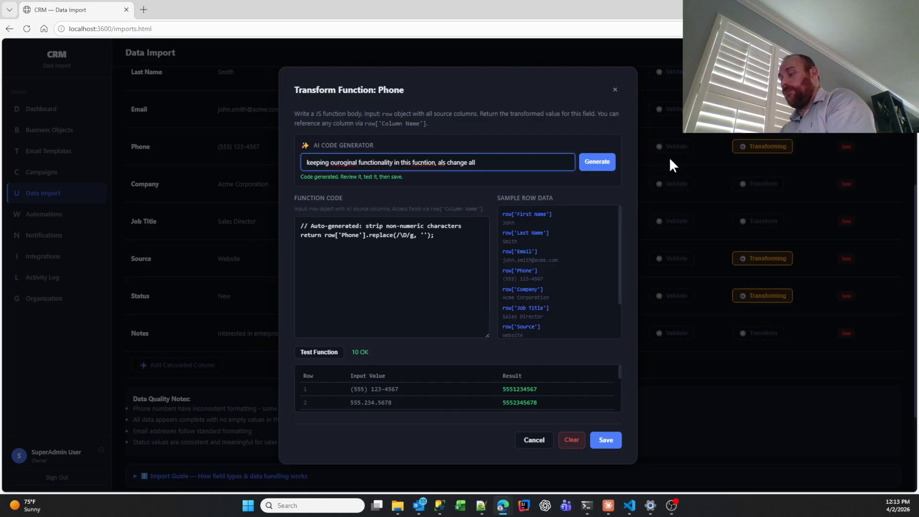
text(5s to 3d)
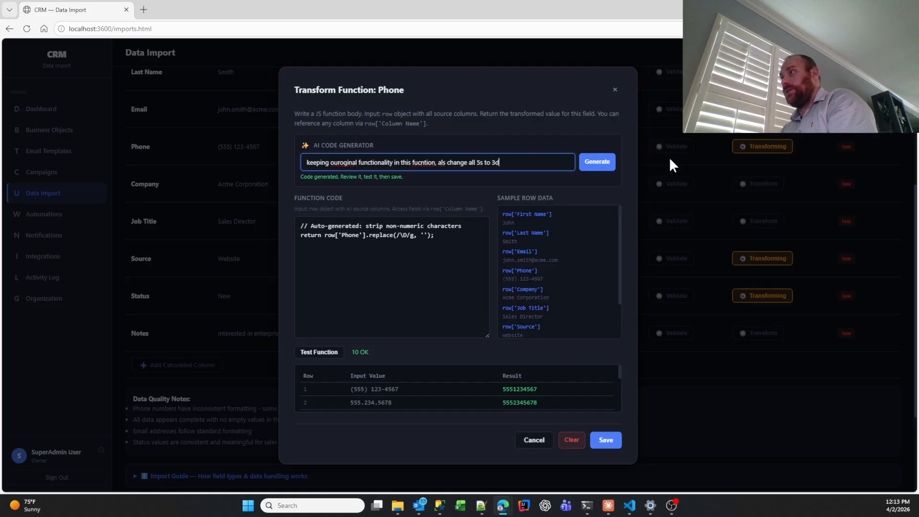
key(BackSpace)
text(s)
click(607, 161)
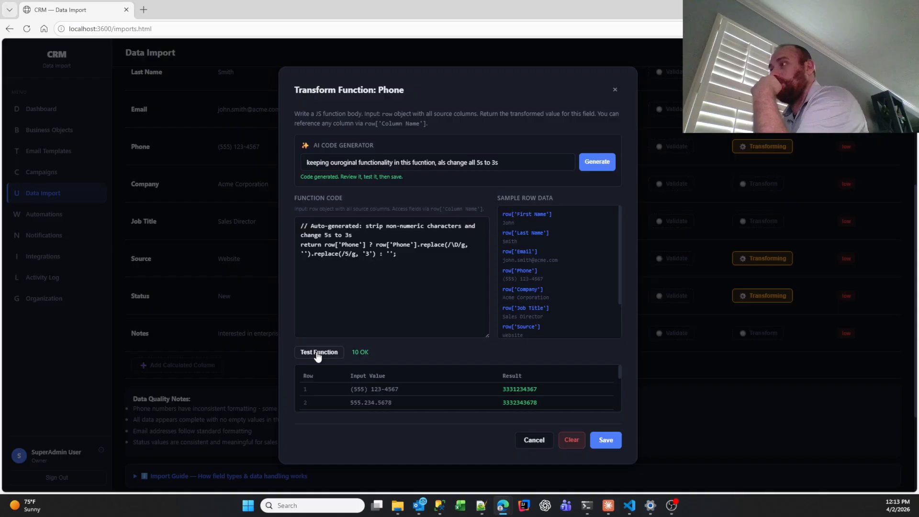
scroll(502, 396, down, 3)
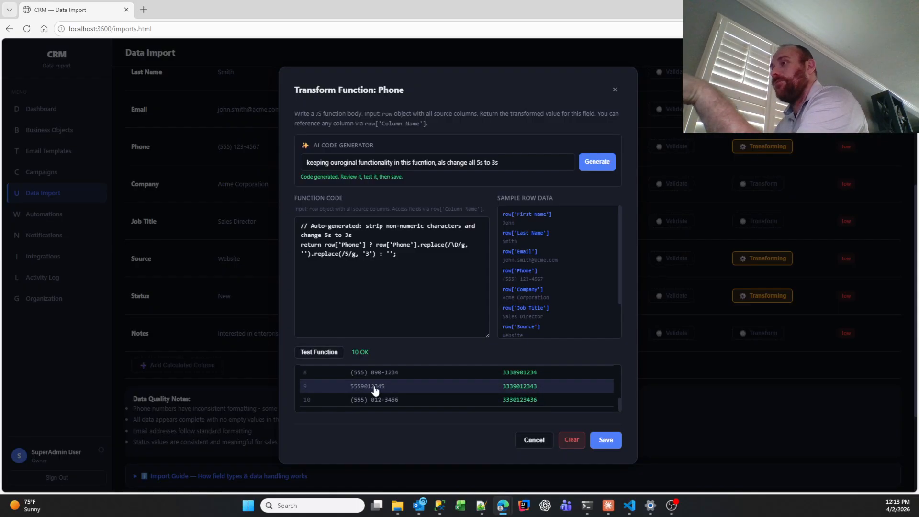
click(602, 439)
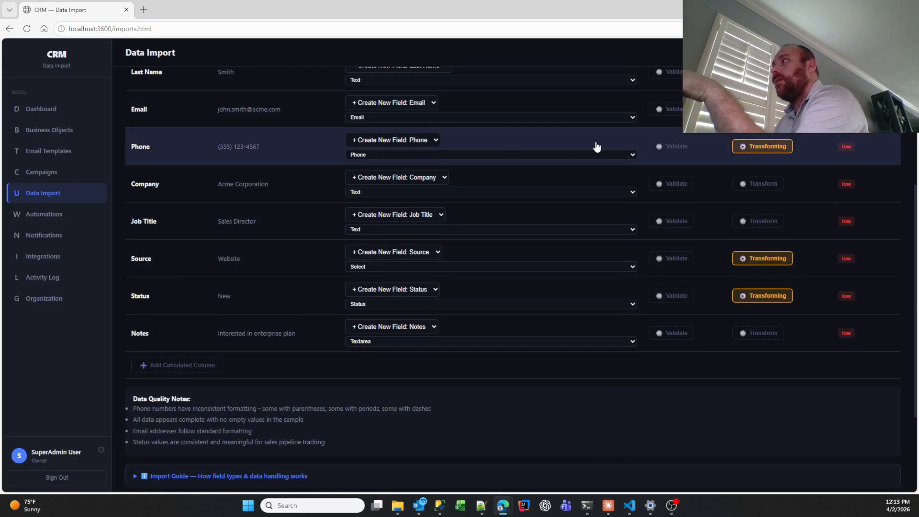
Generate a Phone validation function from the prompt "after removing all non numeric charactoers, if the resulting length is not ten digits long, then ignore this value"
scroll(553, 191, up, 3)
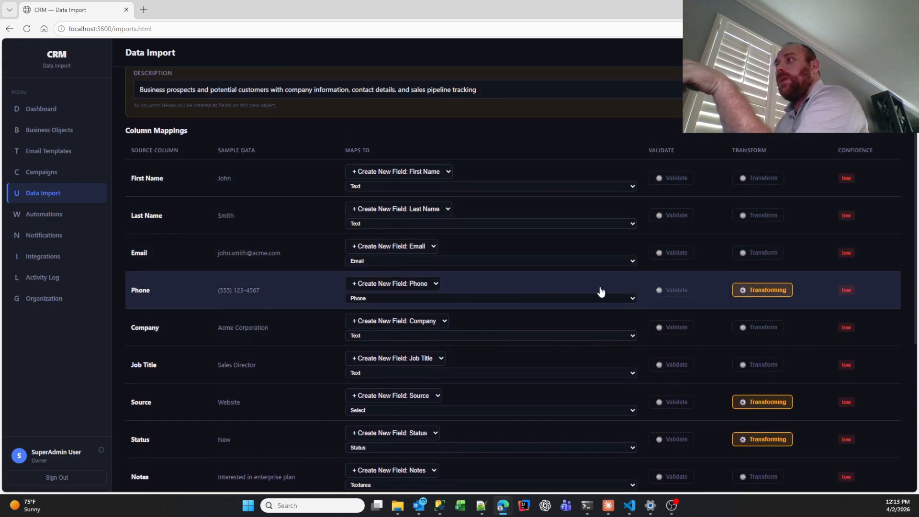
click(672, 290)
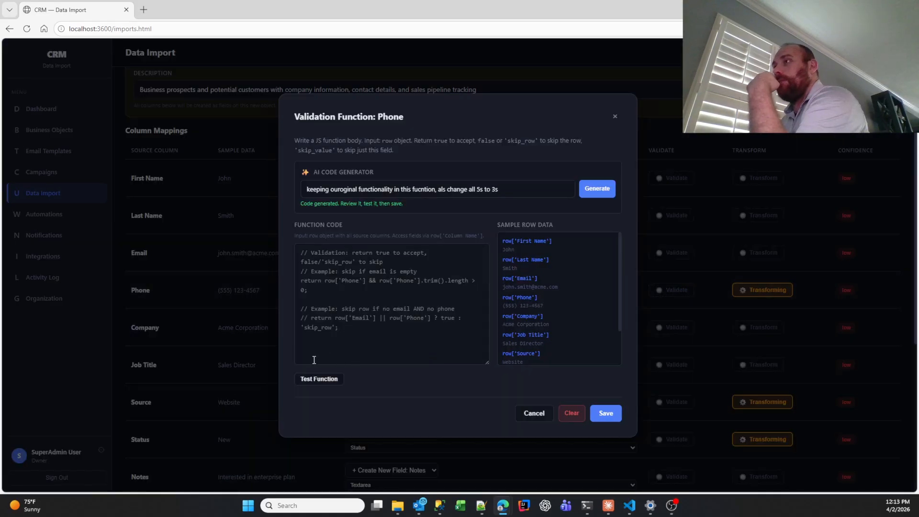
click(357, 298)
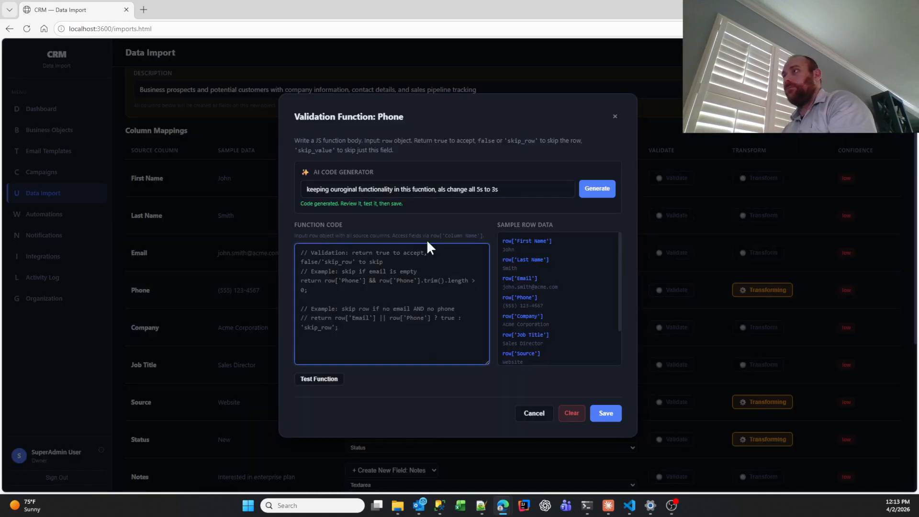
drag(512, 191, 199, 190)
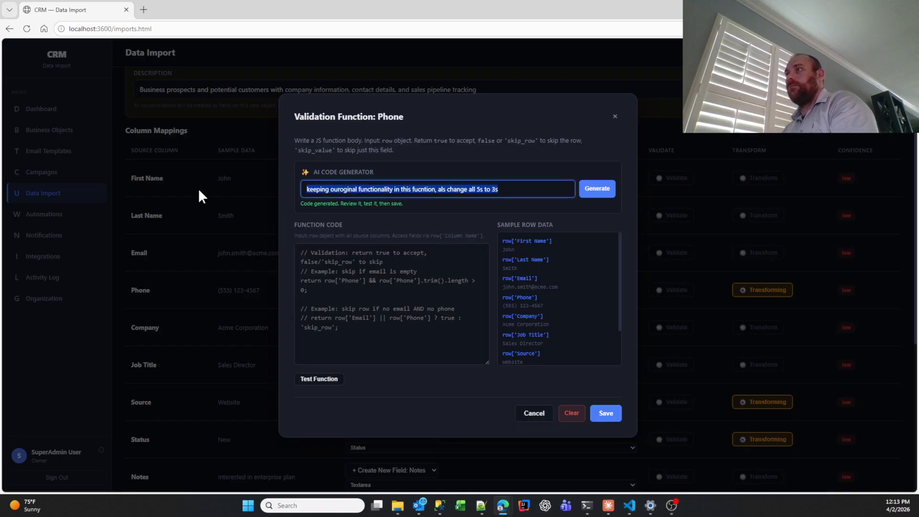
text(after)
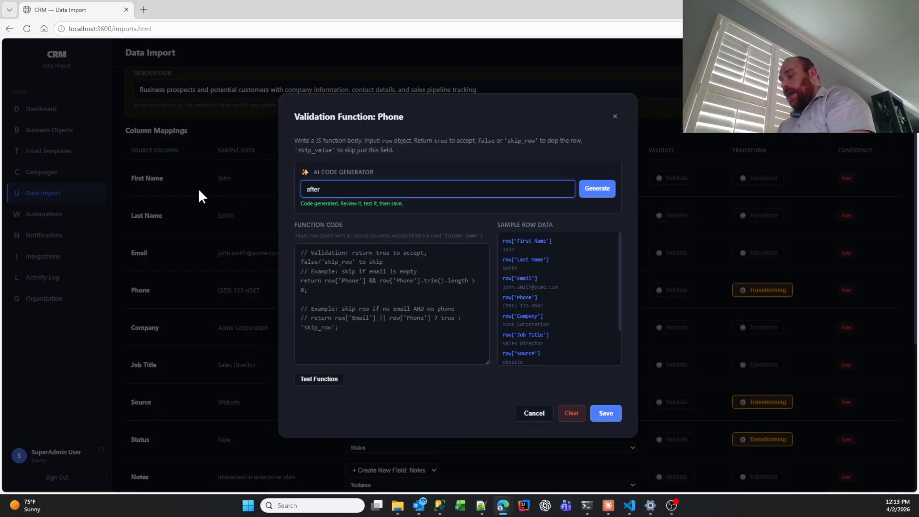
text( removing)
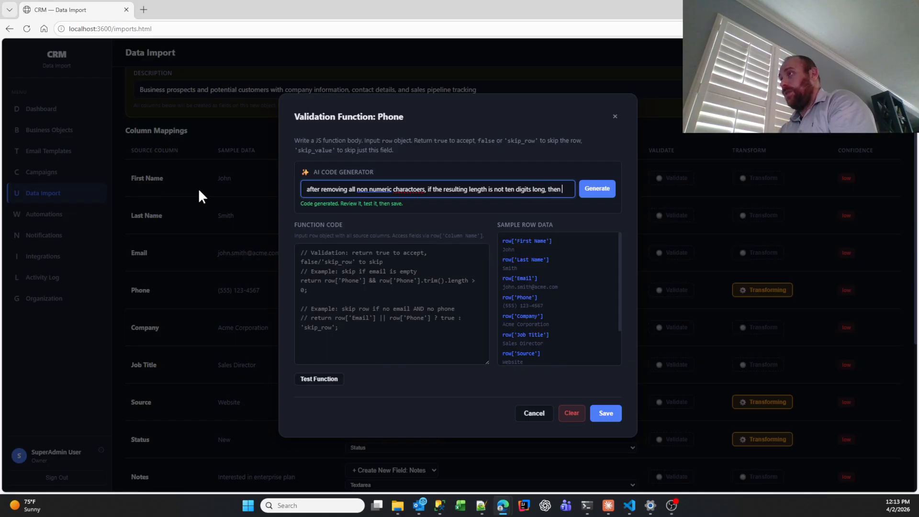
text(ignore th)
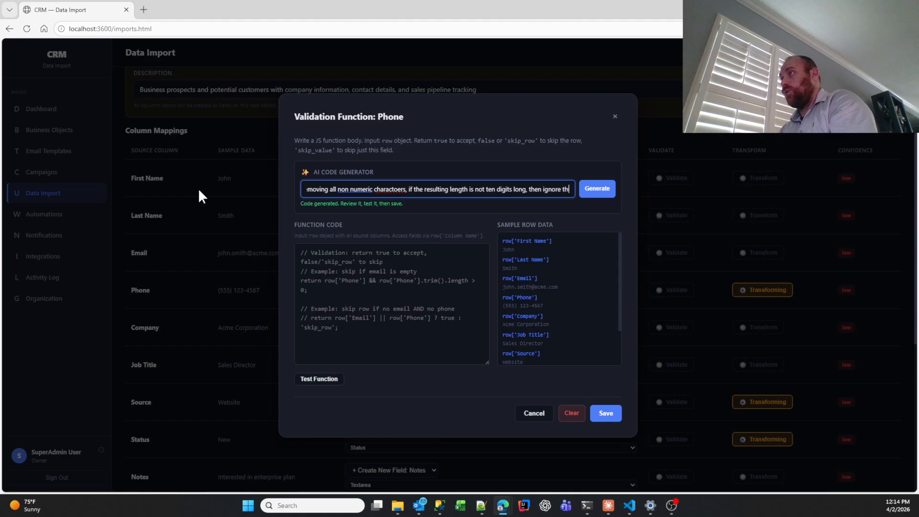
text(is value)
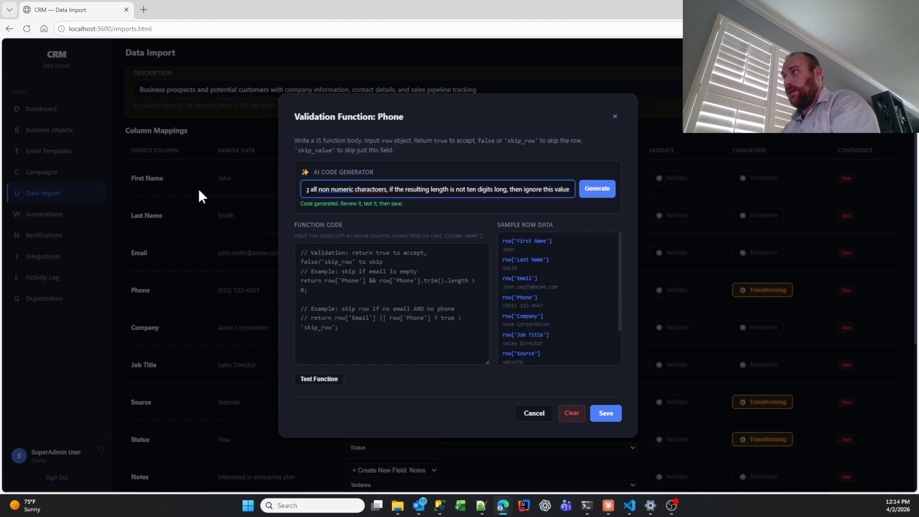
click(596, 188)
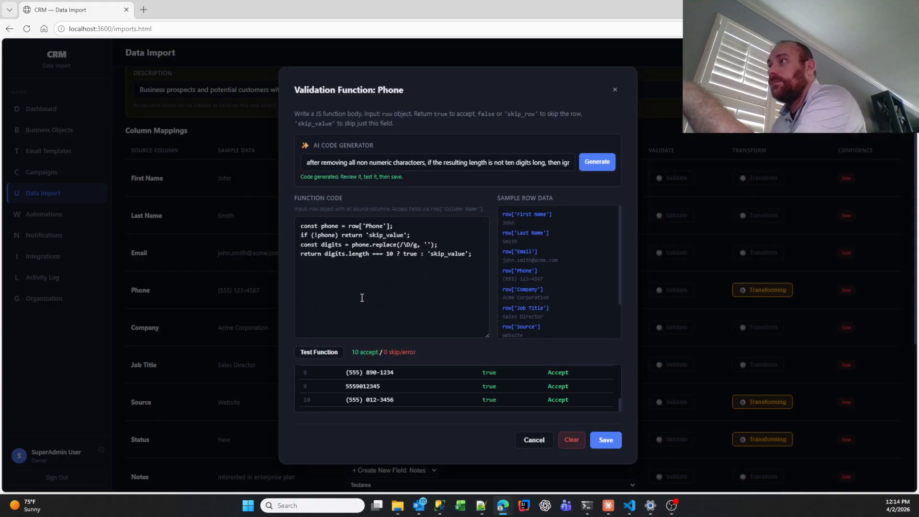
Review the Phone validation test results for the sample rows and save the validation function
scroll(424, 389, up, 2)
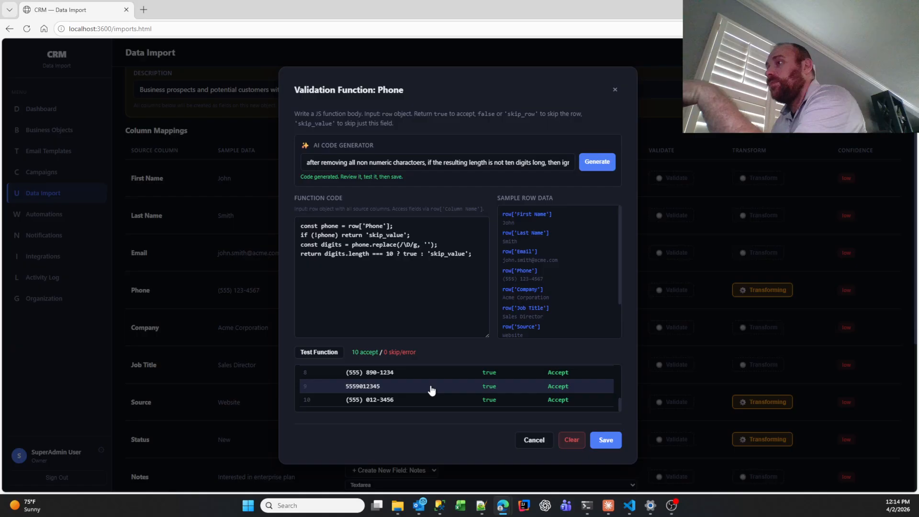
scroll(430, 390, up, 2)
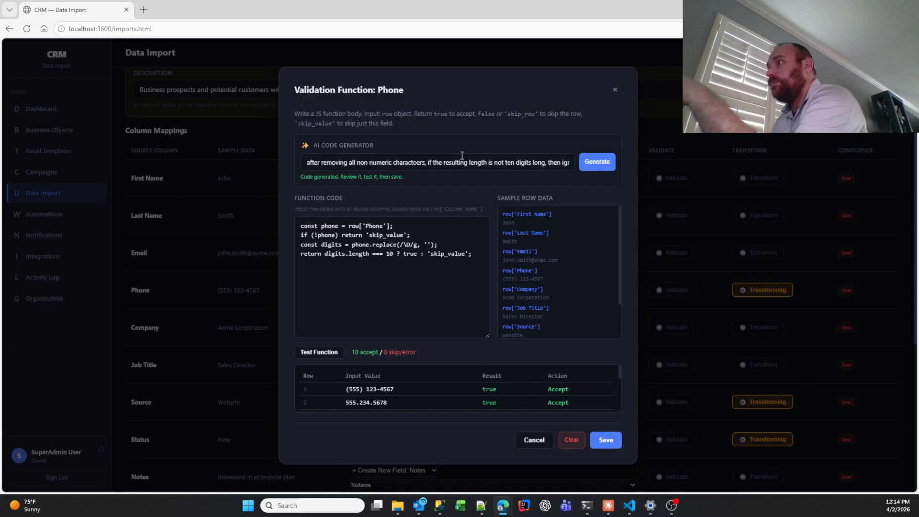
click(605, 439)
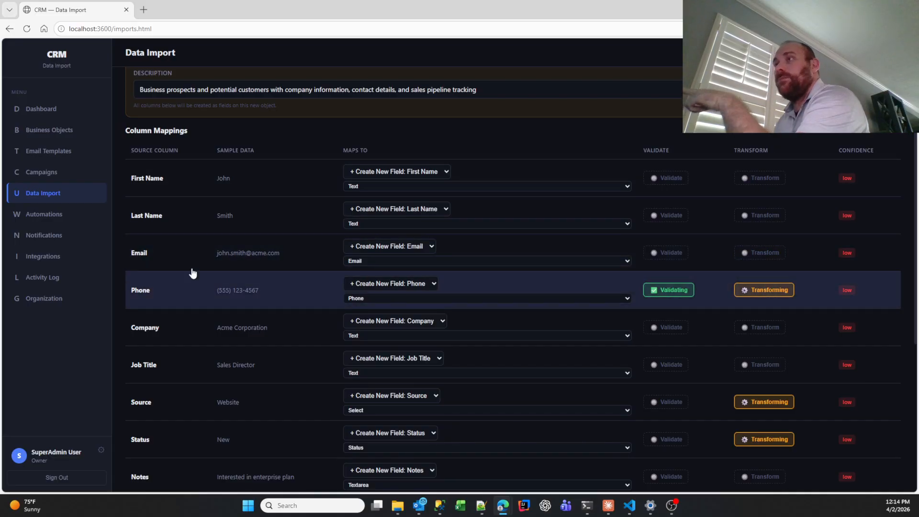
Add a calculated column labelled "Domain" to the column mappings
scroll(194, 269, down, 2)
scroll(289, 302, down, 3)
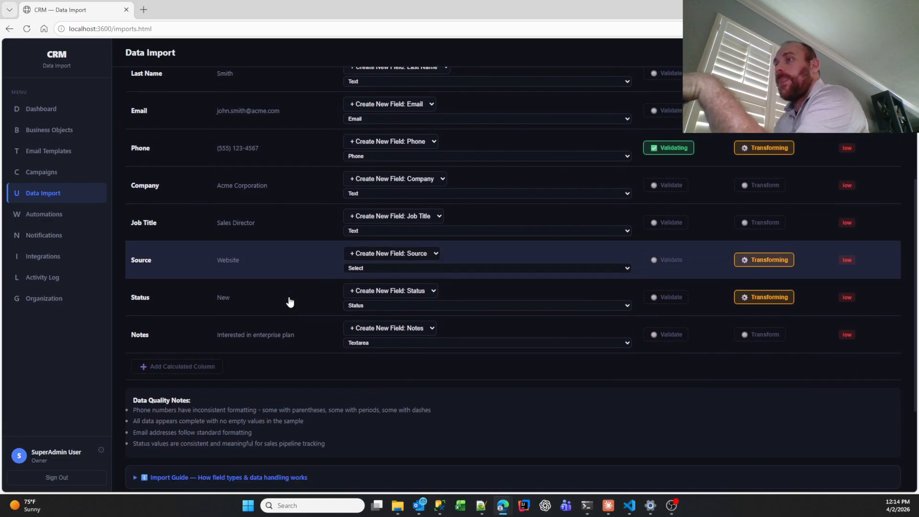
click(205, 268)
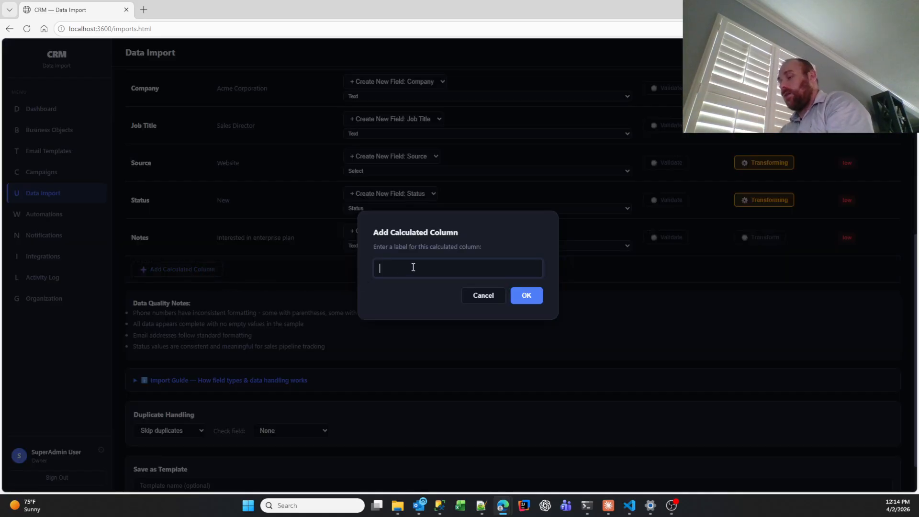
text(Domain)
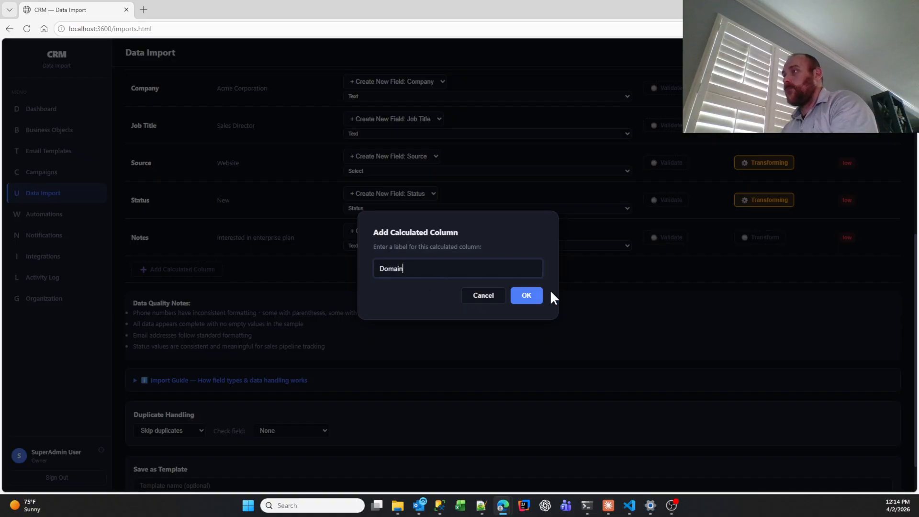
click(526, 296)
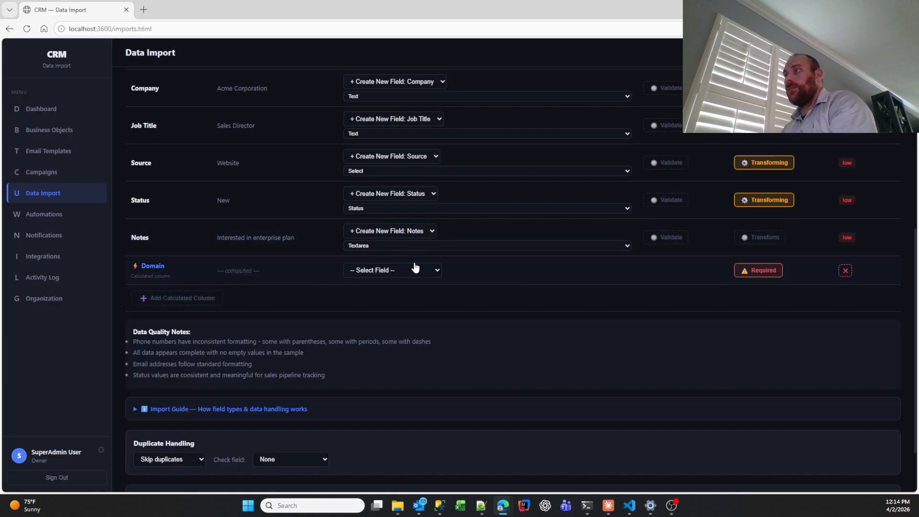
Map the calculated Domain column to a new Domain field of type Text
click(414, 271)
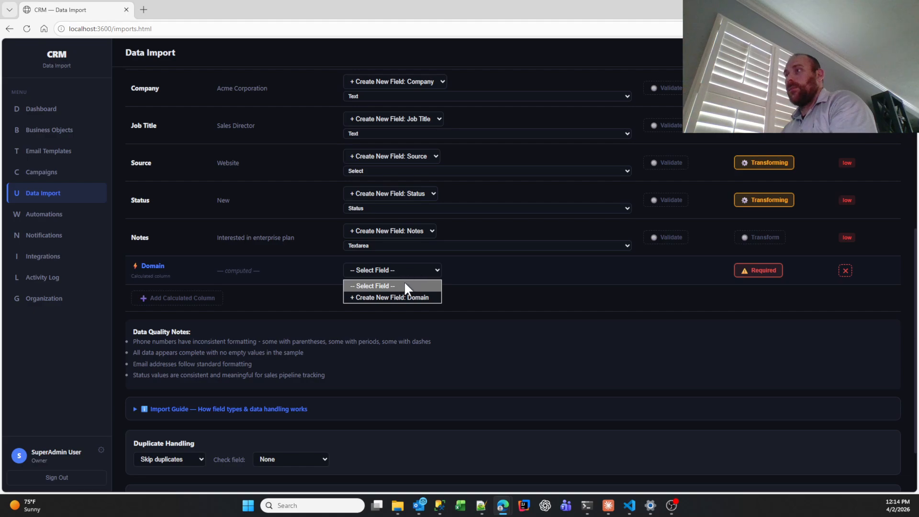
click(393, 296)
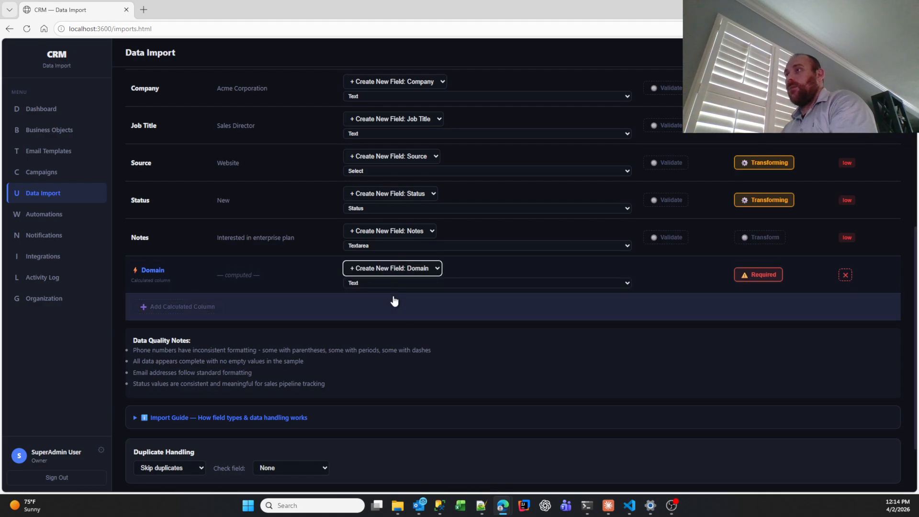
click(433, 283)
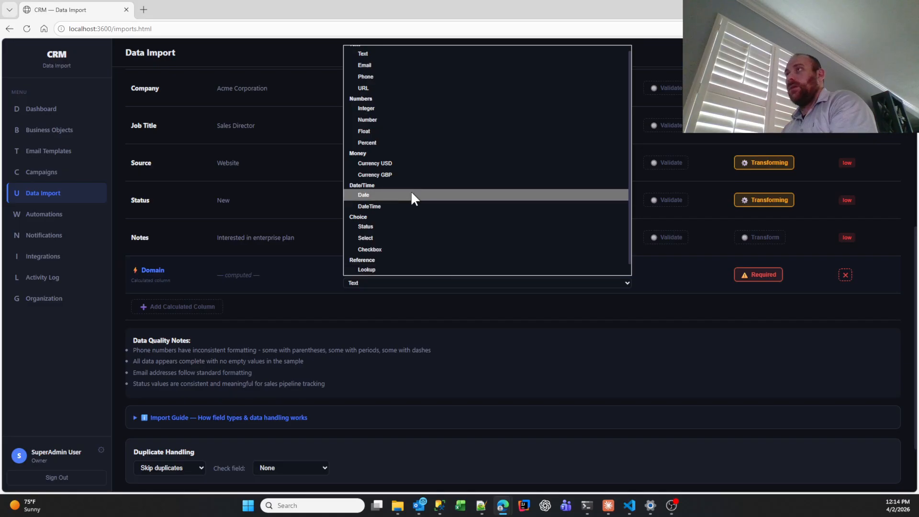
click(417, 54)
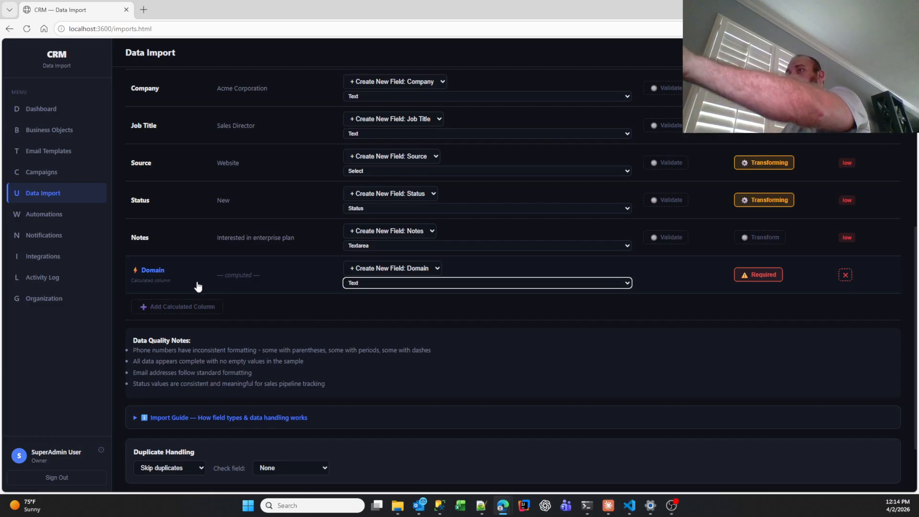
Generate the Domain column's required transform code from the prompt "get the domain form the email address", replacing the leftover prompt
click(766, 275)
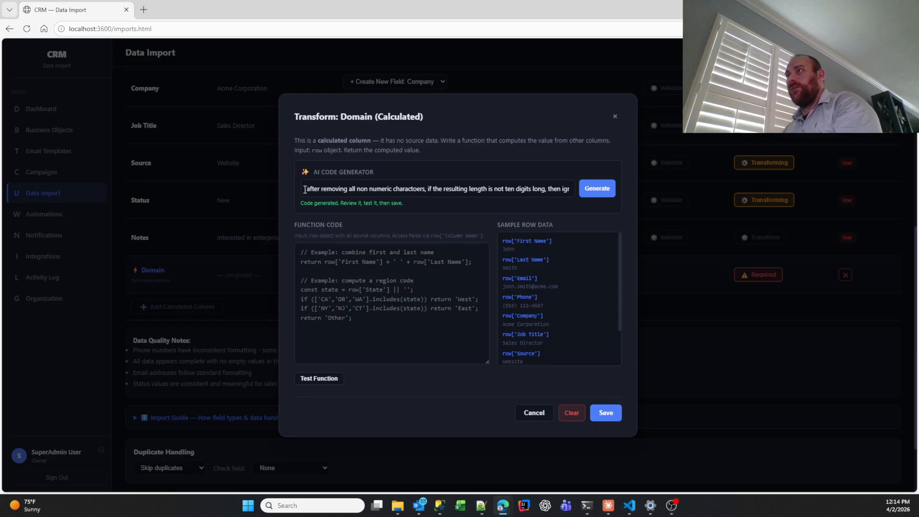
drag(304, 189, 740, 200)
key(BackSpace)
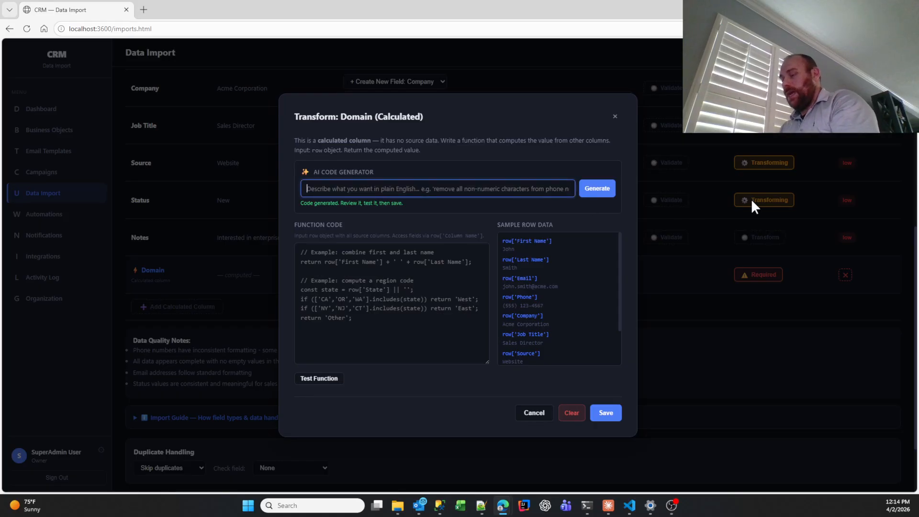
text(ge)
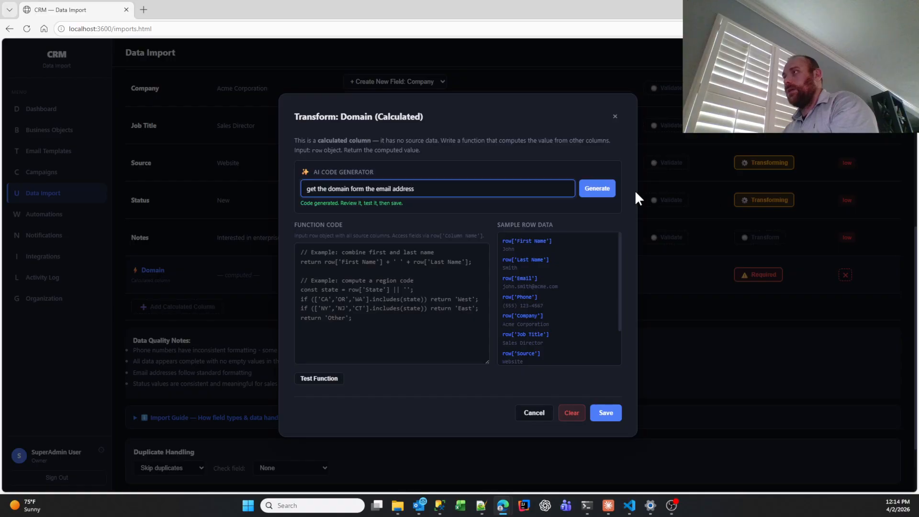
click(597, 188)
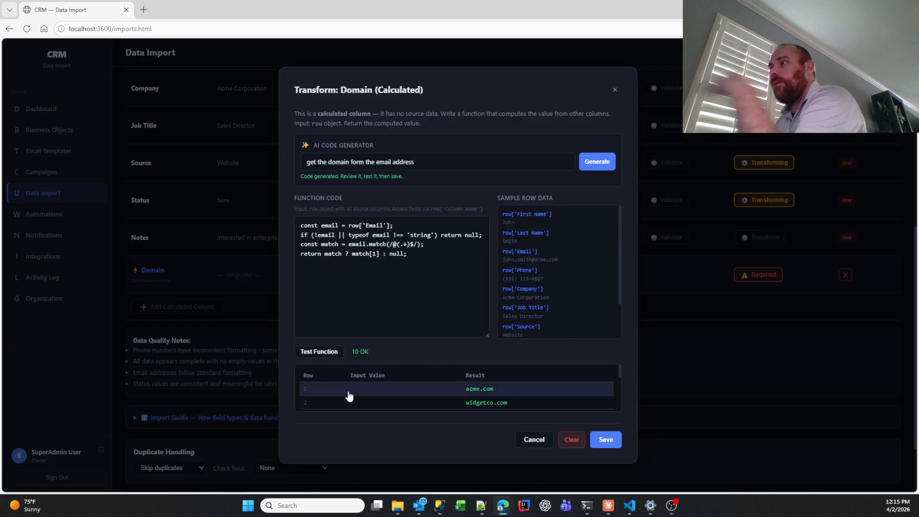
Review the Domain function's test results for the sample rows and save the transform function
scroll(496, 400, down, 1)
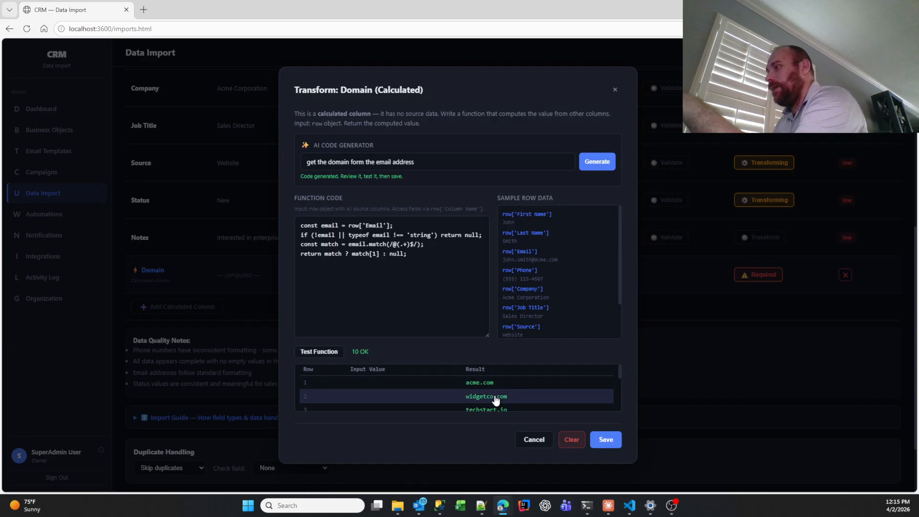
scroll(495, 400, down, 4)
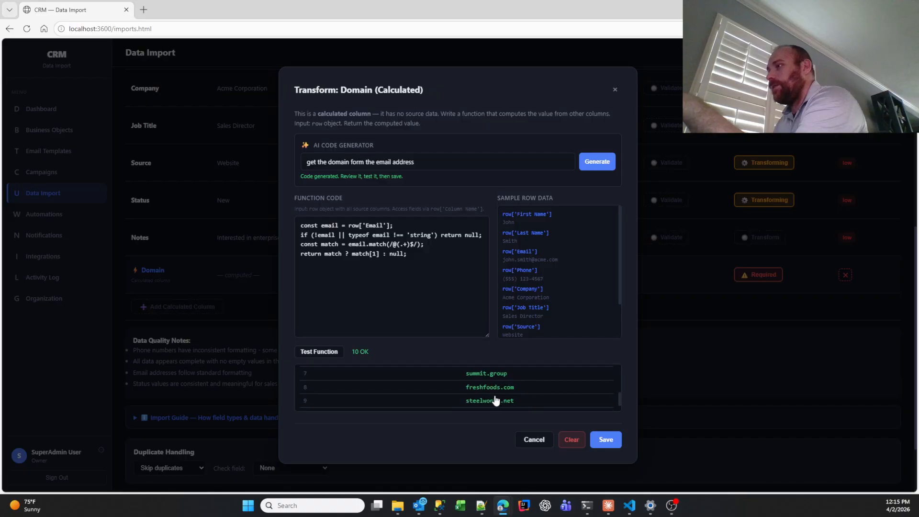
click(601, 449)
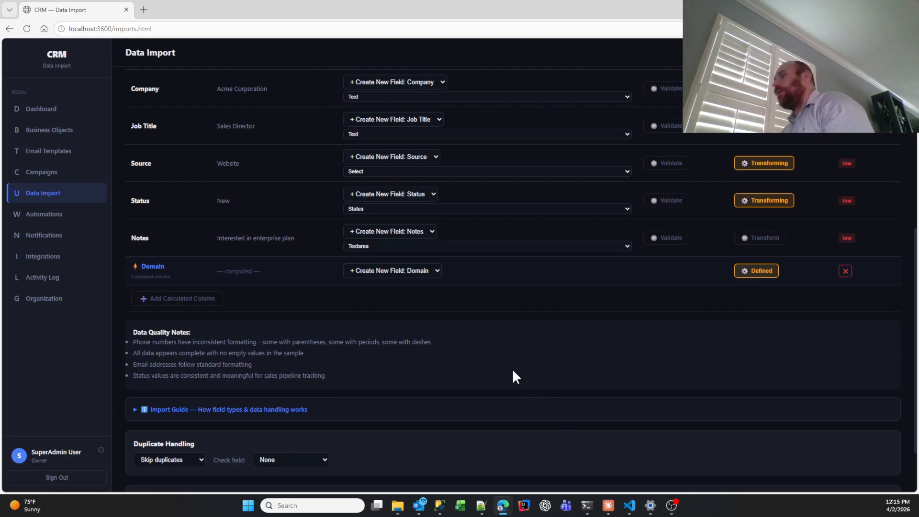
Check the duplicate handling options, keep Skip duplicates, and name the import template "testing 123"
scroll(512, 370, up, 5)
scroll(512, 371, down, 5)
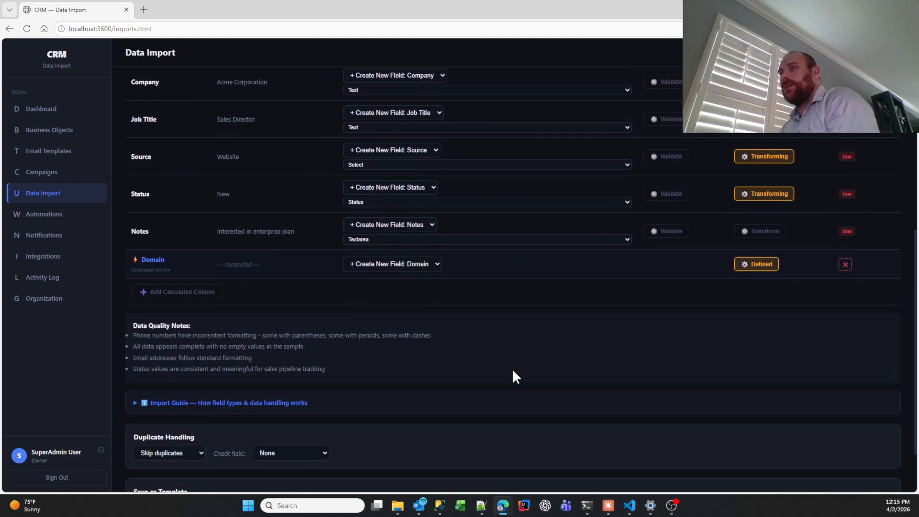
scroll(512, 376, down, 2)
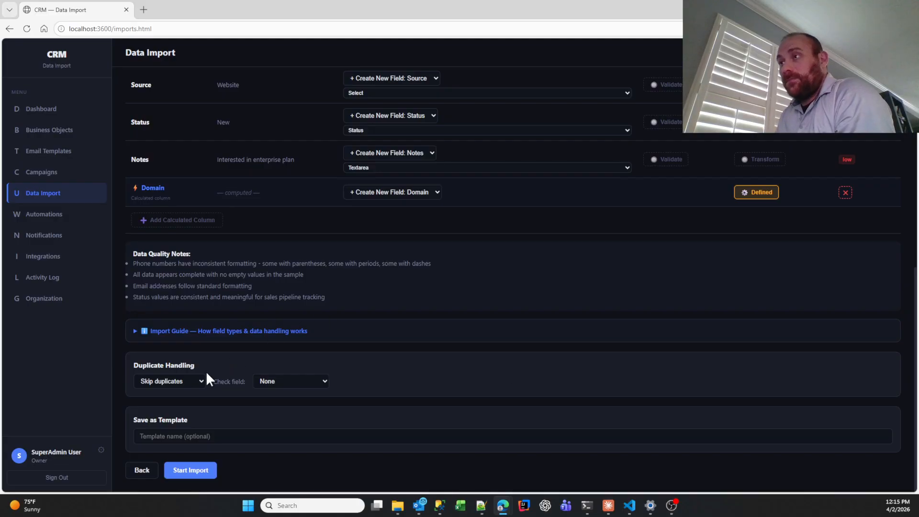
click(193, 381)
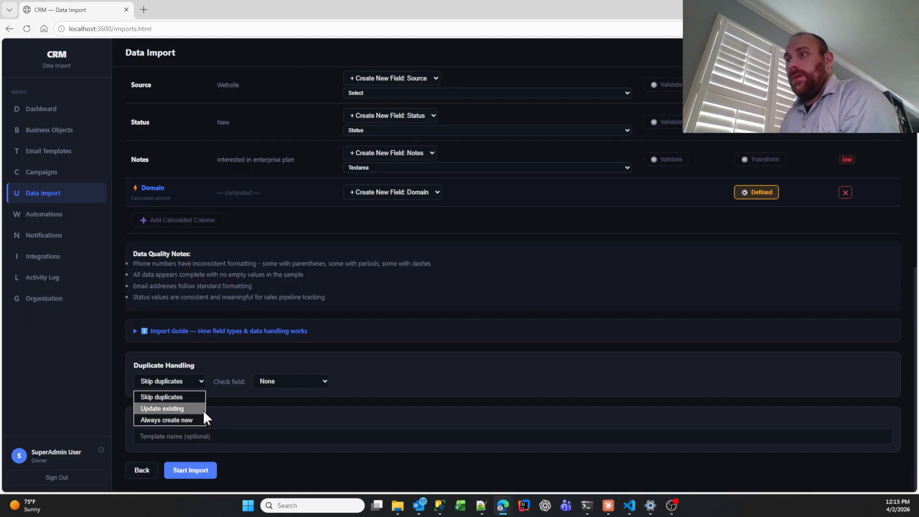
click(252, 415)
click(154, 432)
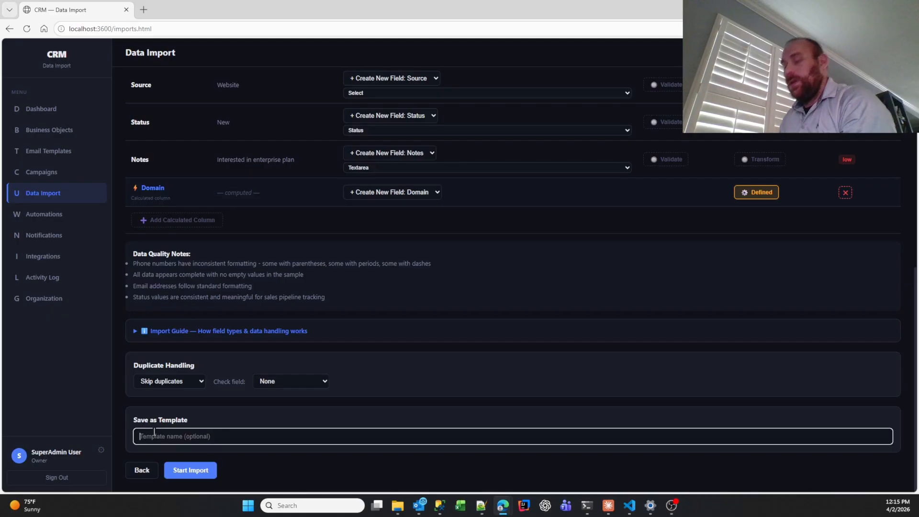
text(testing 123)
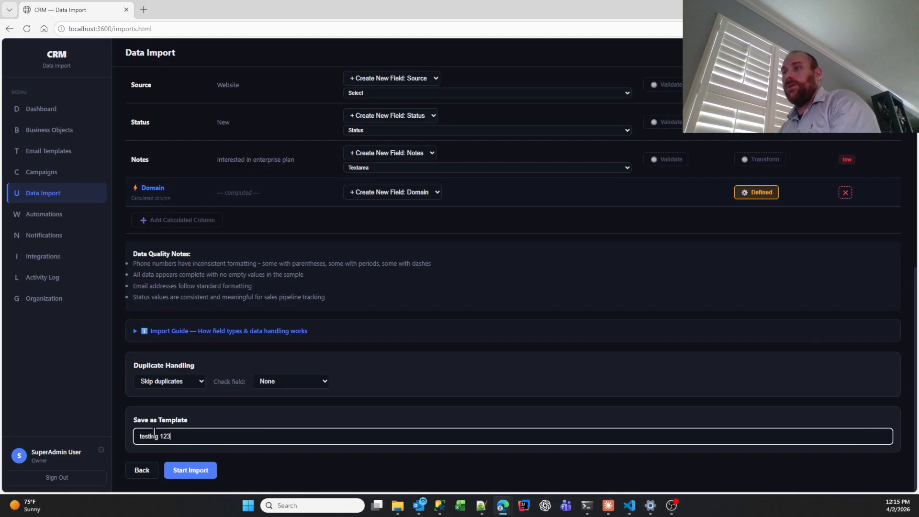
Start the import, review the summary's new fields, target object and mapped columns, and confirm the import
scroll(154, 431, up, 15)
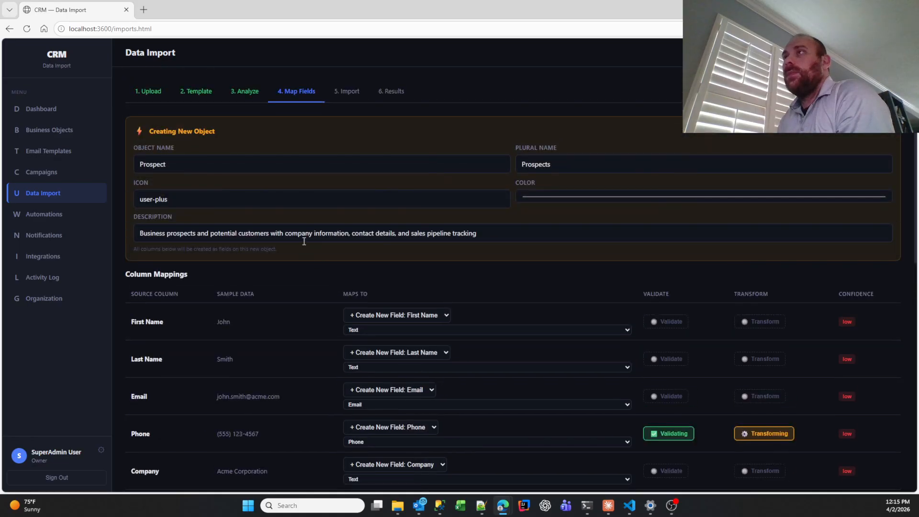
scroll(304, 241, down, 15)
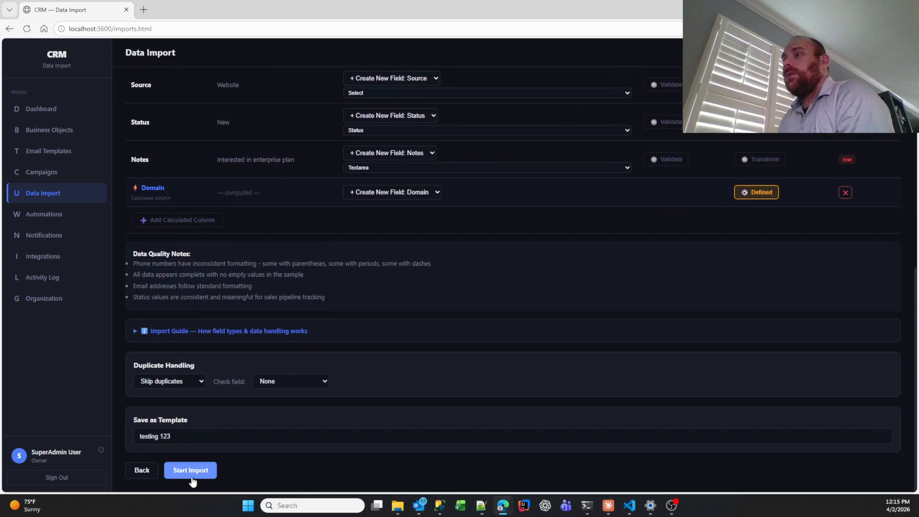
click(191, 472)
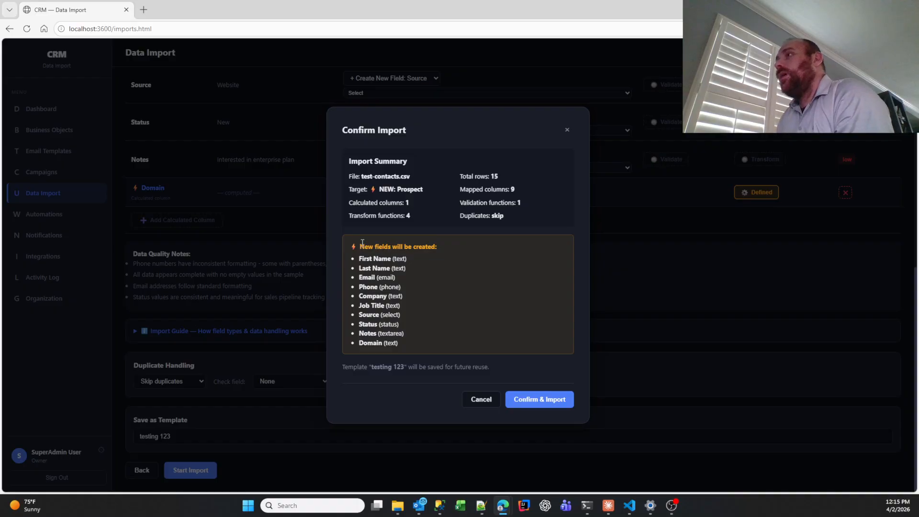
drag(362, 243, 435, 326)
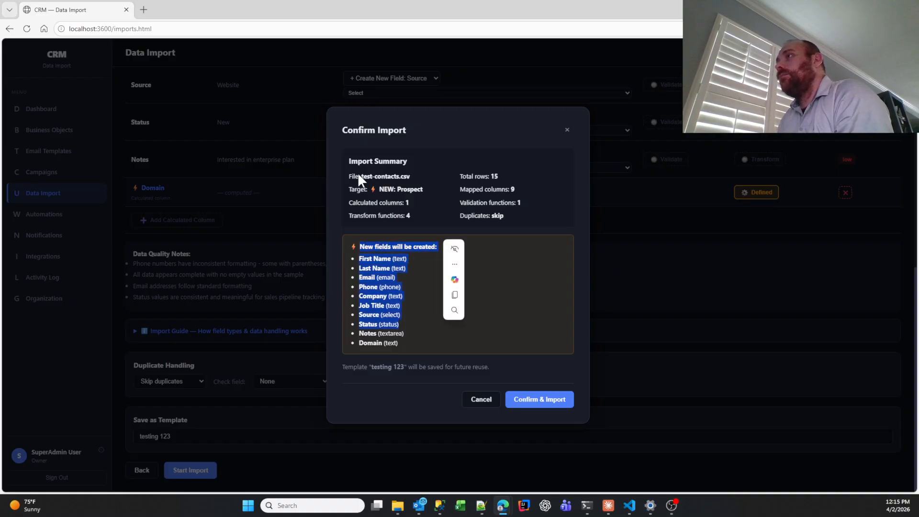
drag(379, 189, 432, 189)
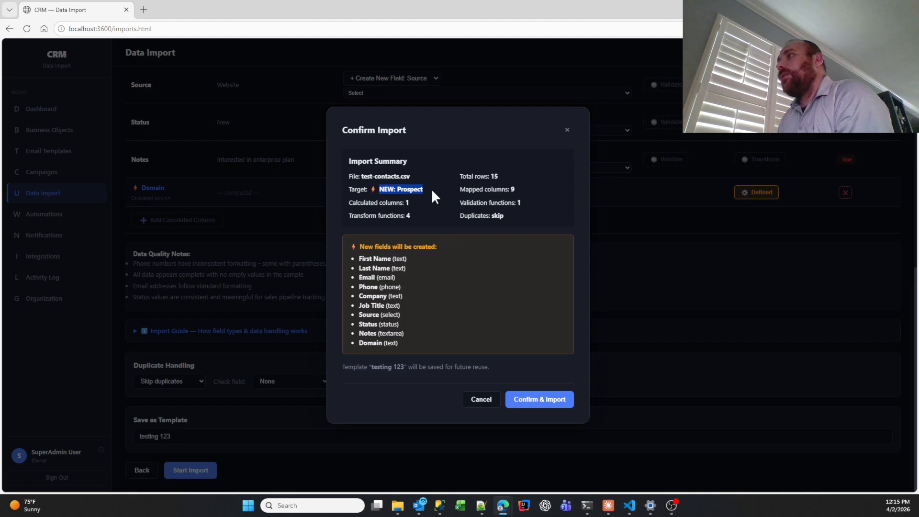
drag(517, 189, 438, 187)
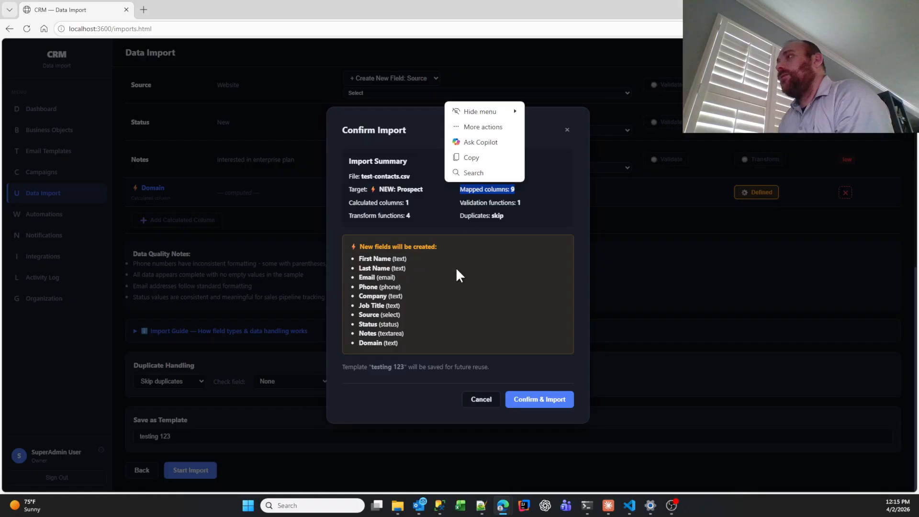
click(429, 214)
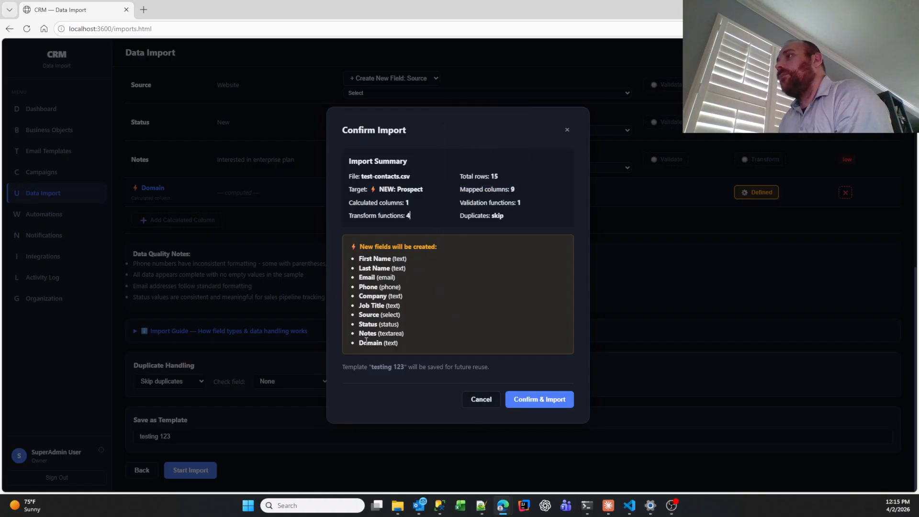
click(539, 400)
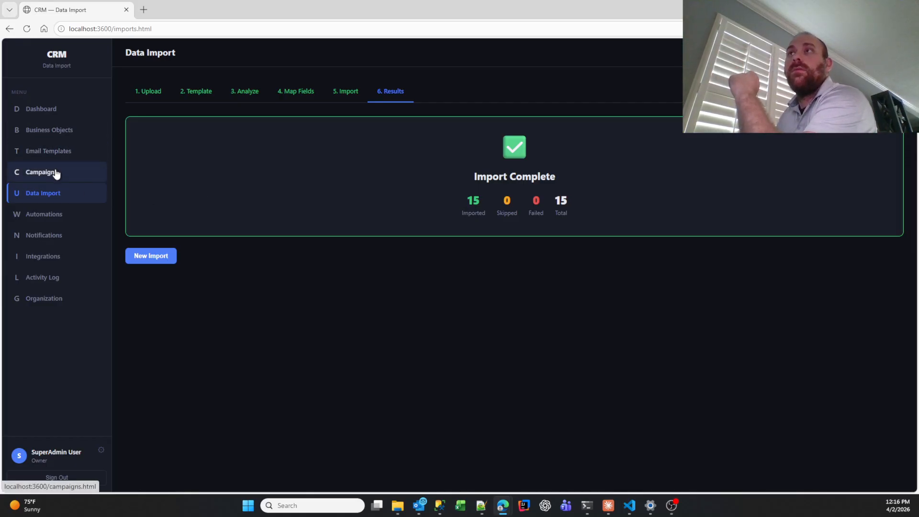
Open the Prospects business object's records and look over the filters available for its fields
click(58, 130)
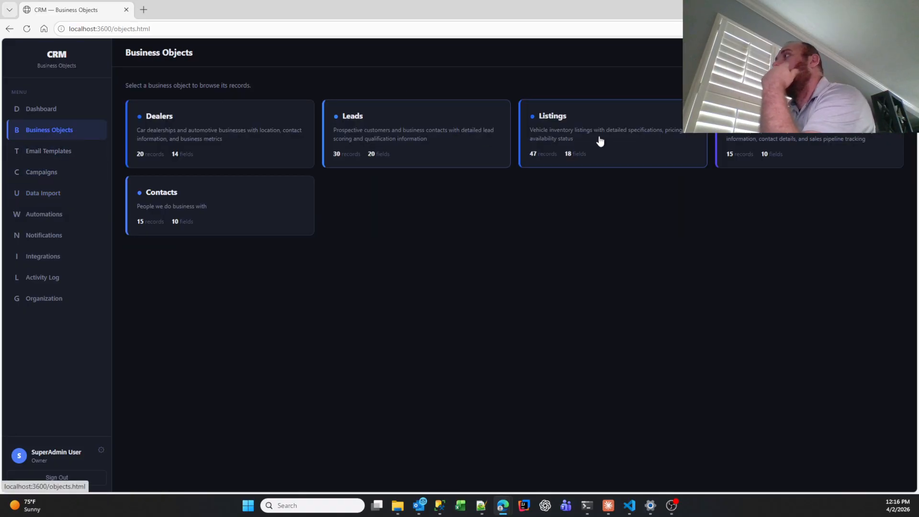
click(834, 159)
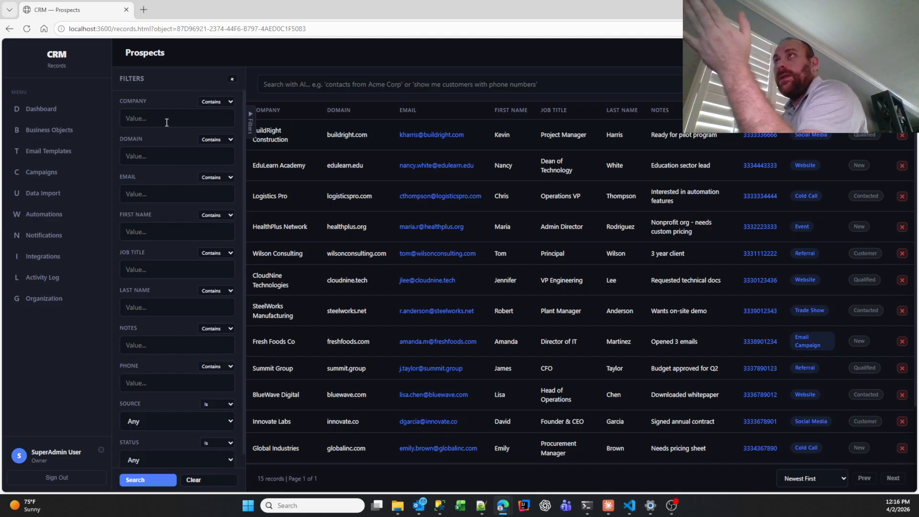
scroll(174, 142, down, 1)
scroll(170, 436, up, 1)
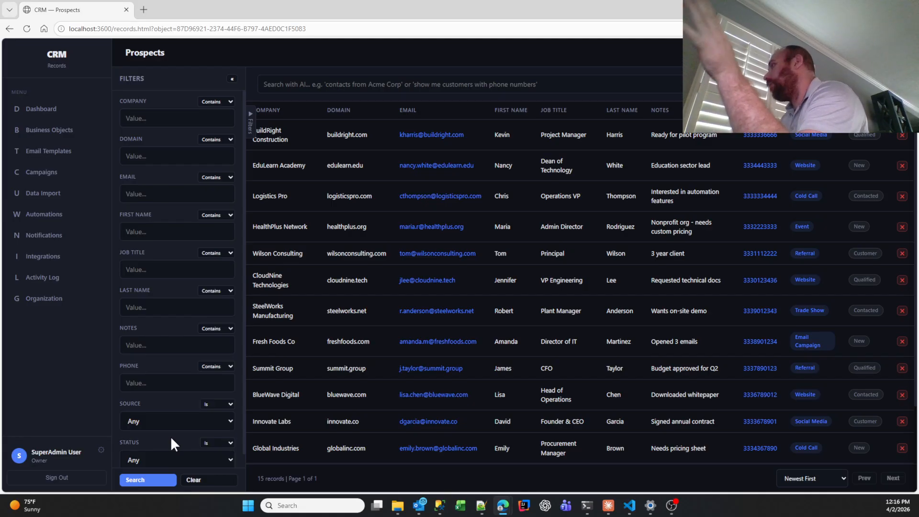
View the conditions offered for the Company filter, look over the remaining filters, and collapse the filter area
click(228, 101)
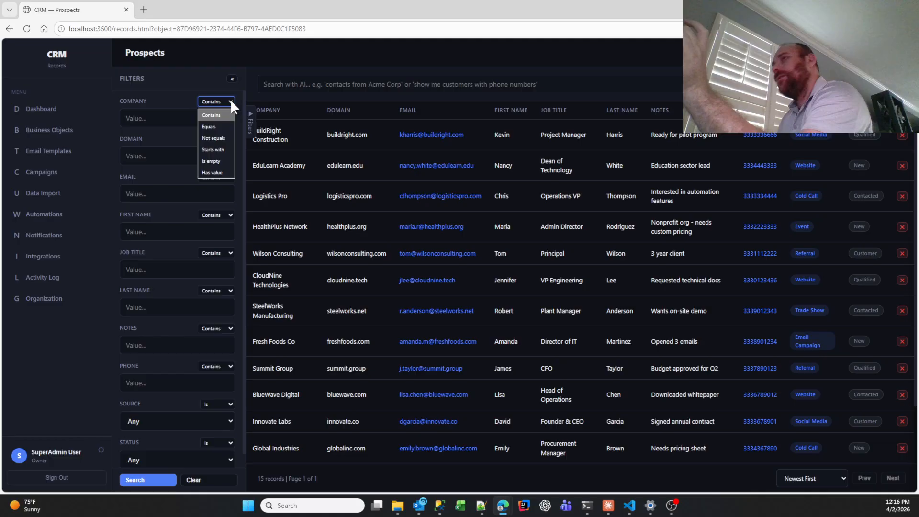
click(229, 100)
scroll(205, 265, down, 1)
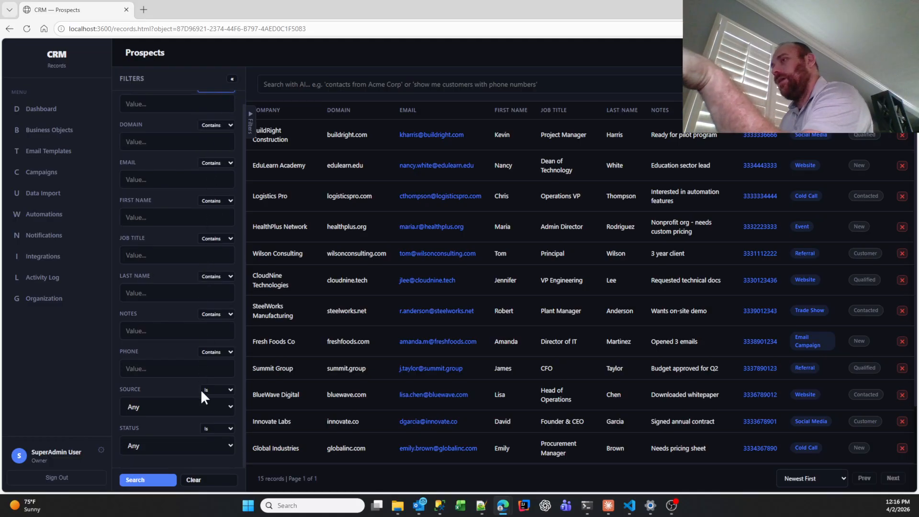
scroll(200, 389, up, 1)
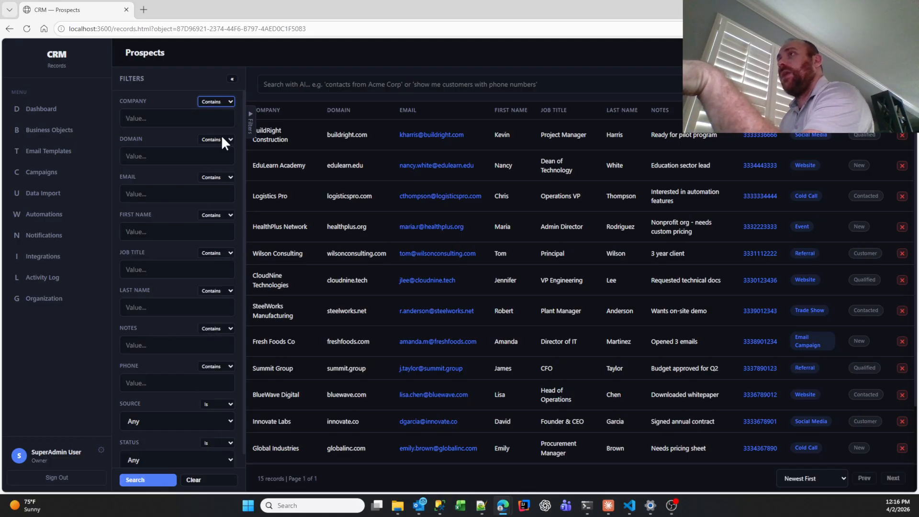
click(232, 79)
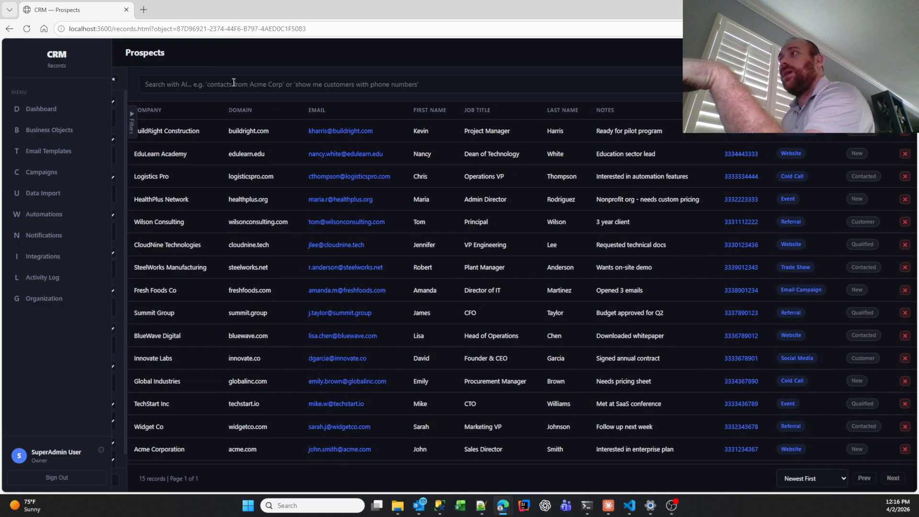
Run an AI search of the Prospects records for people with a particular first name
click(266, 83)
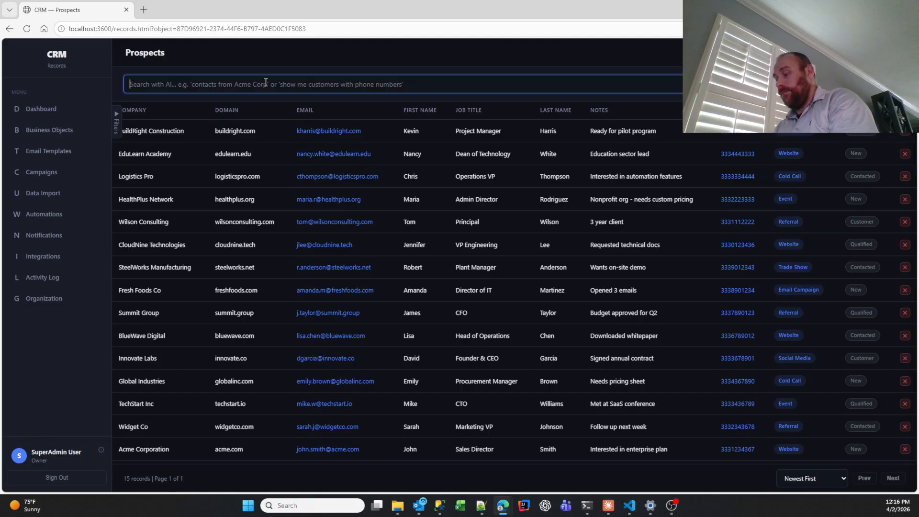
text(people name)
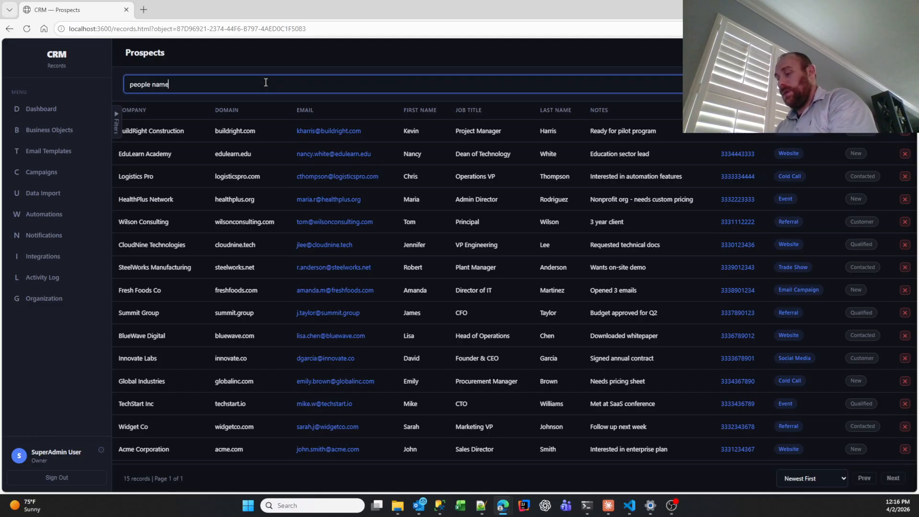
text(d nancy)
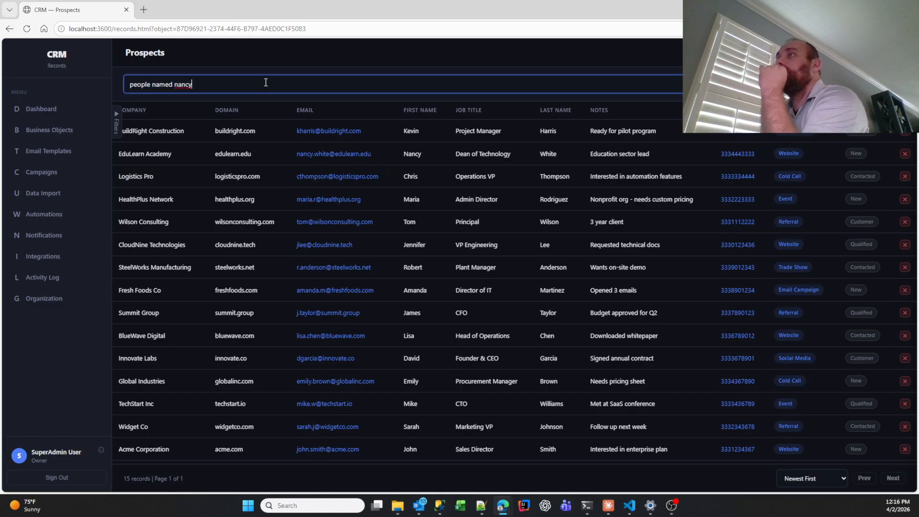
key(Return)
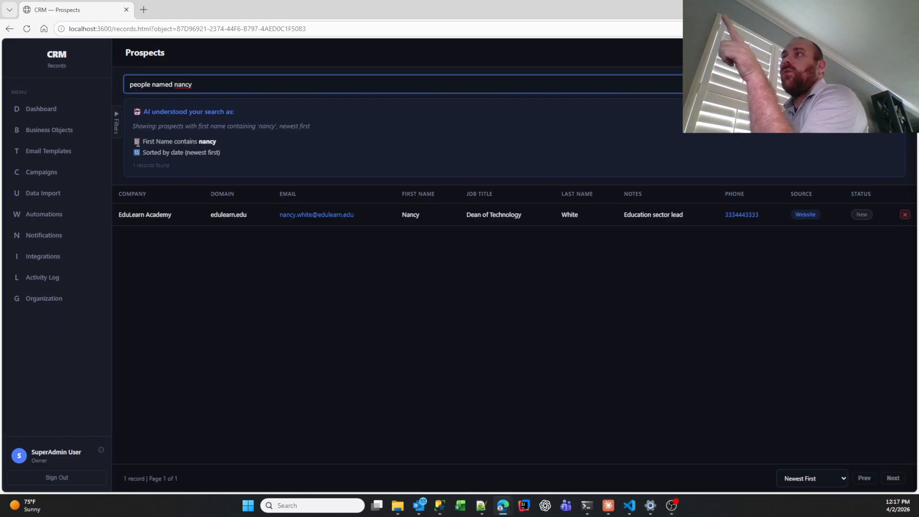
Review how the AI interpreted the search, check the First Name filter it filled in, and collapse the filter area
drag(143, 142, 239, 139)
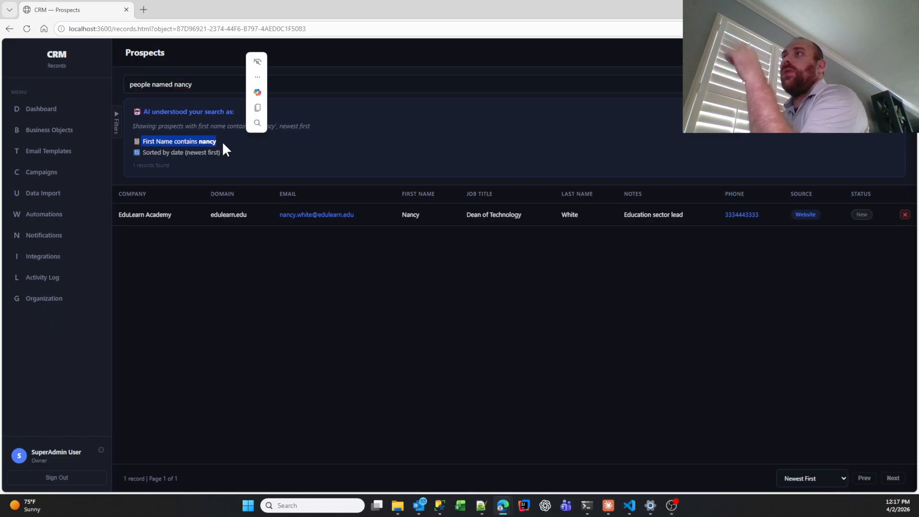
click(189, 125)
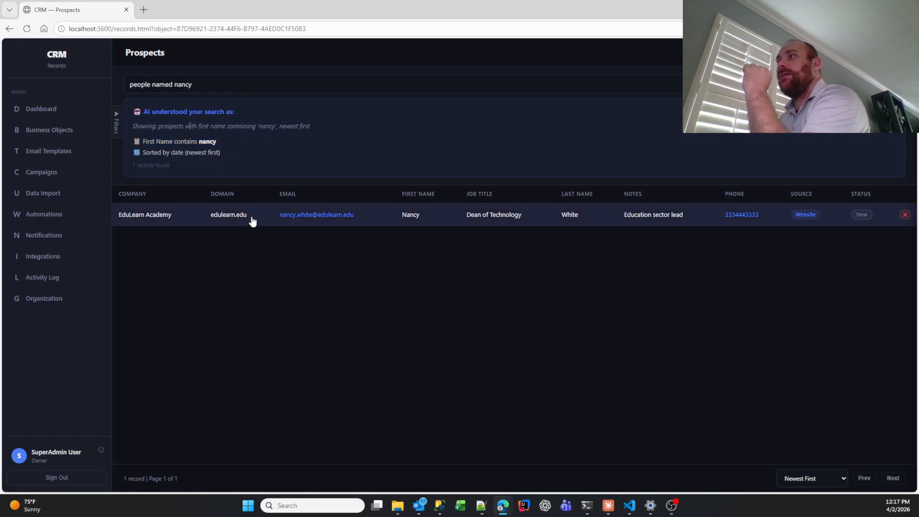
click(115, 122)
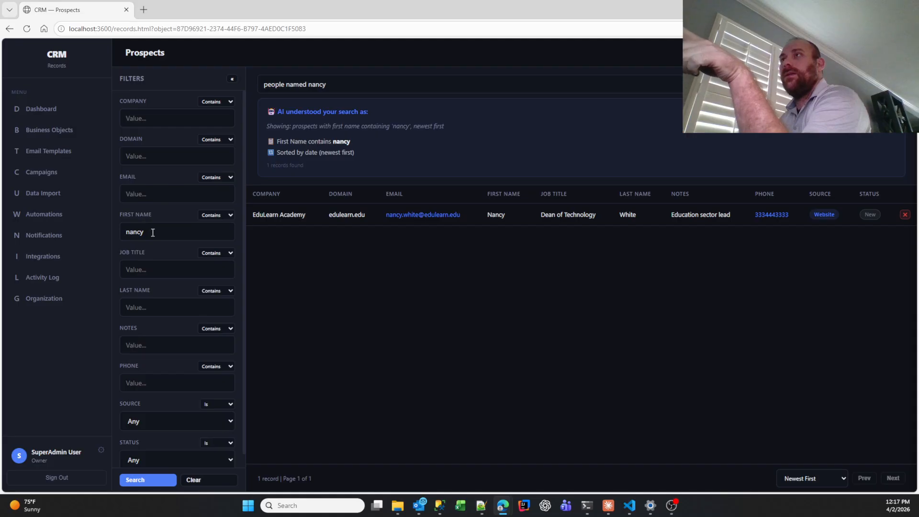
click(232, 78)
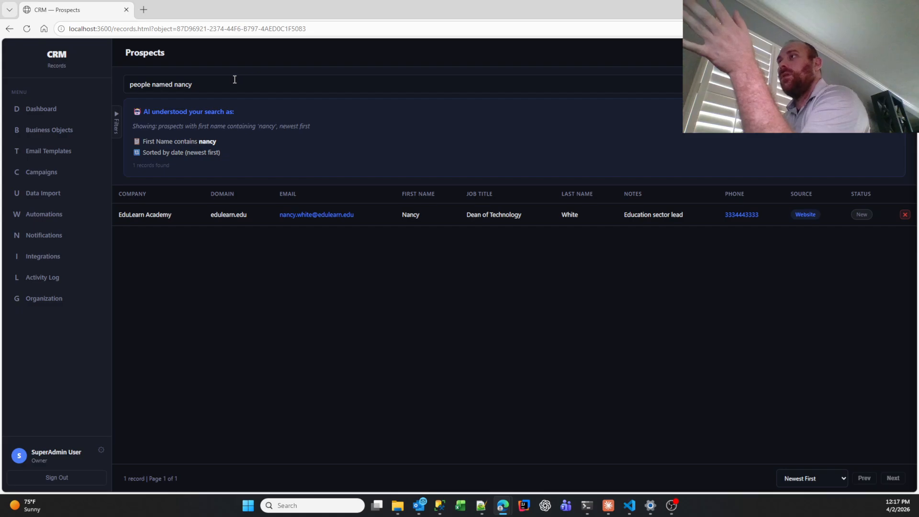
Replace the AI search query with "allk people", run it, and look through the listed prospects
click(192, 84)
drag(191, 85, 125, 83)
text(allk people)
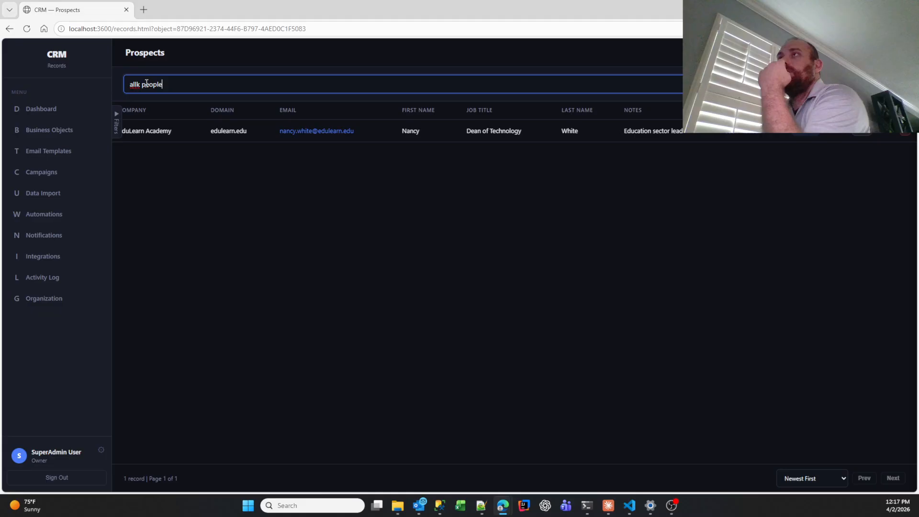
key(Return)
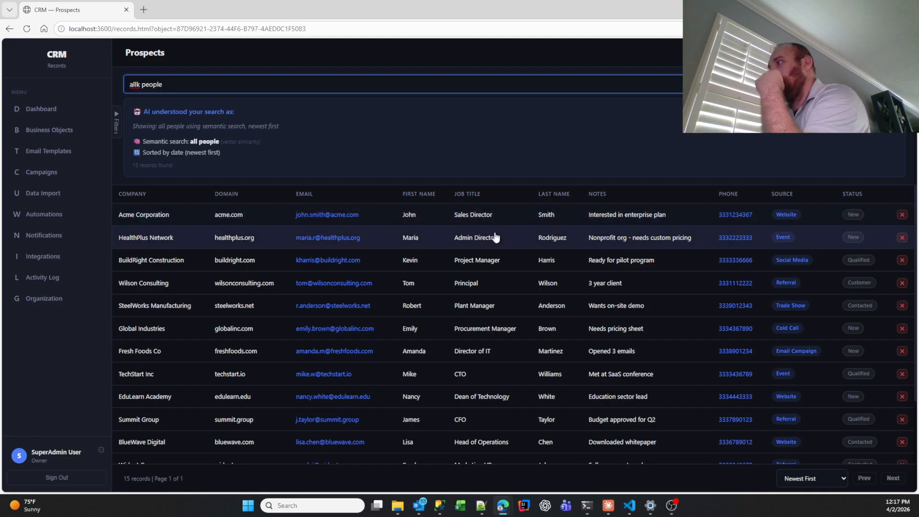
scroll(425, 264, down, 1)
scroll(425, 263, down, 1)
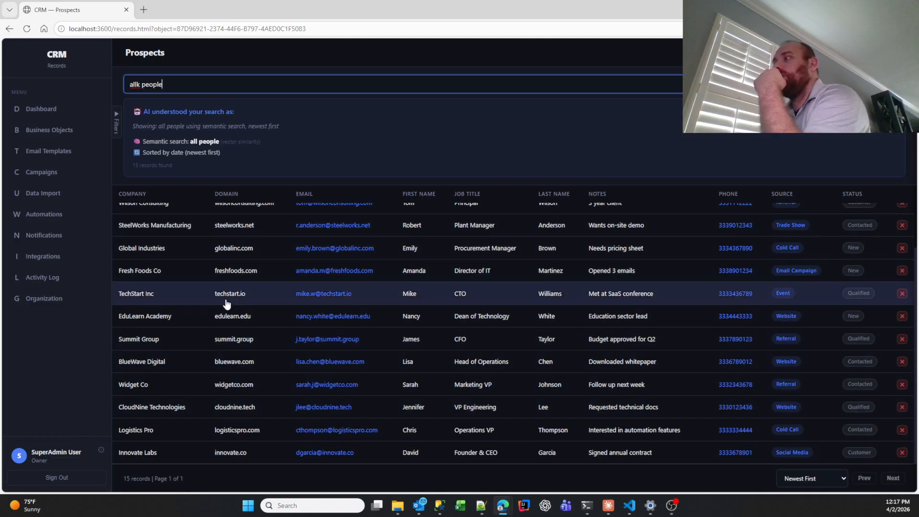
scroll(205, 302, up, 3)
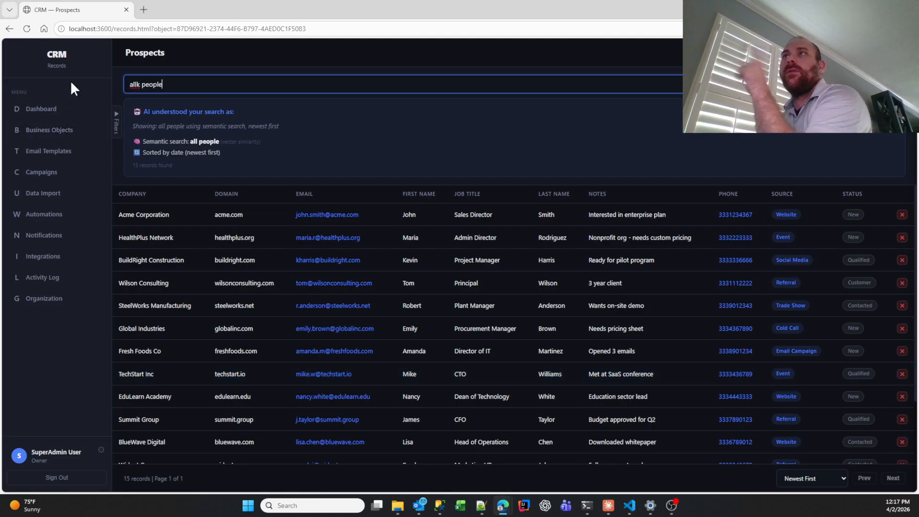
Open the Leads business object's records and collapse the filter area
click(53, 134)
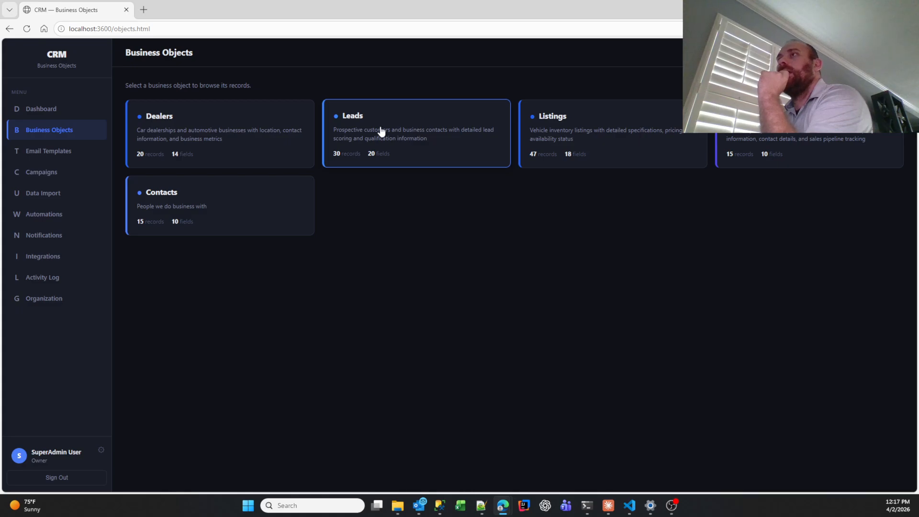
click(397, 123)
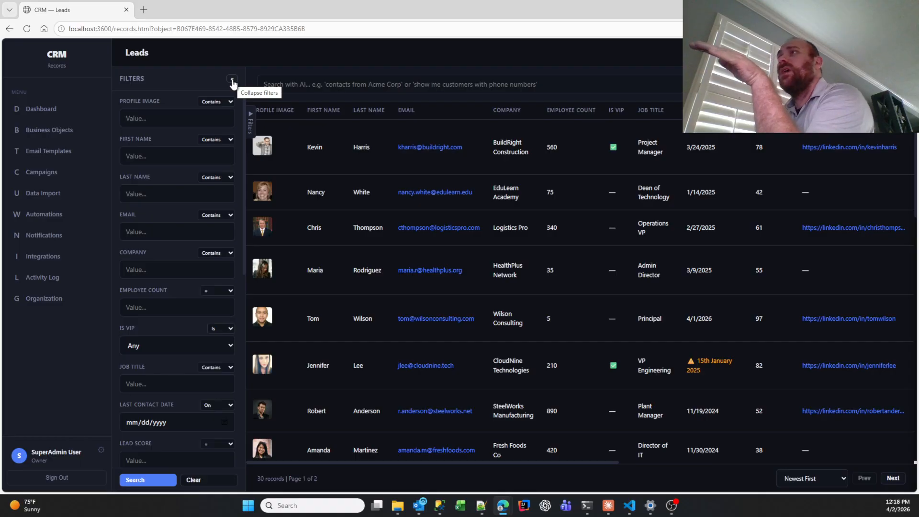
click(232, 82)
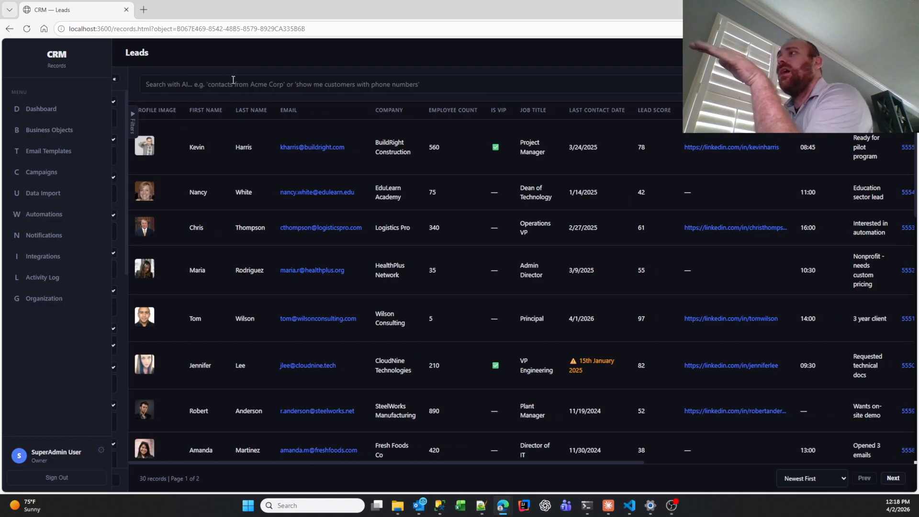
Open the first lead for editing, look over all its fields, and close the record without saving
click(294, 136)
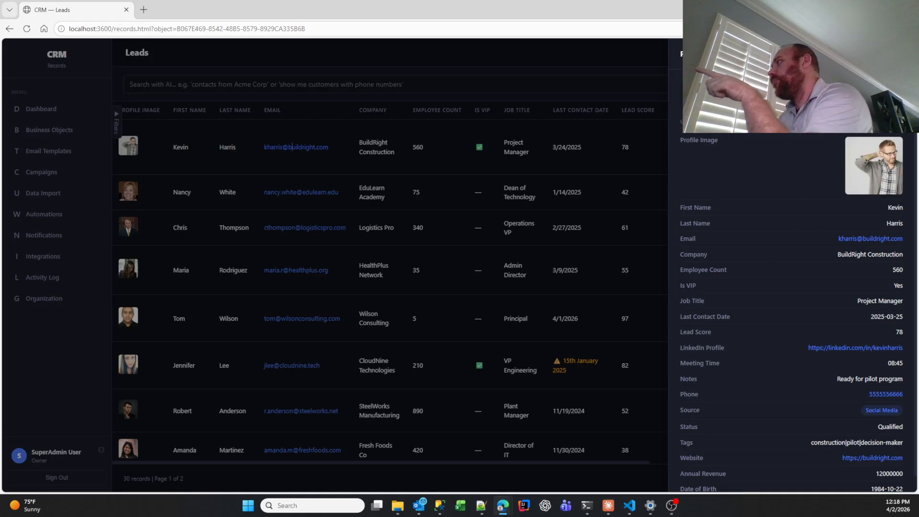
double_click(290, 146)
scroll(374, 352, down, 4)
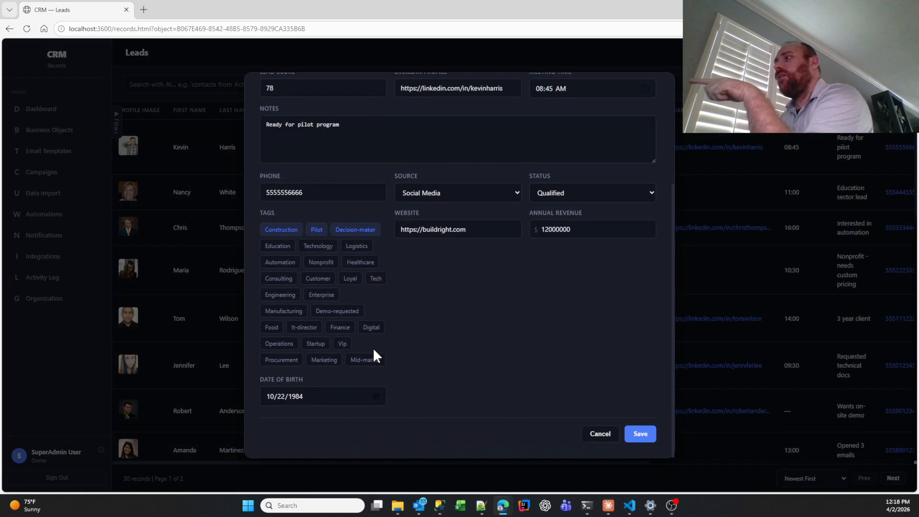
scroll(443, 378, up, 4)
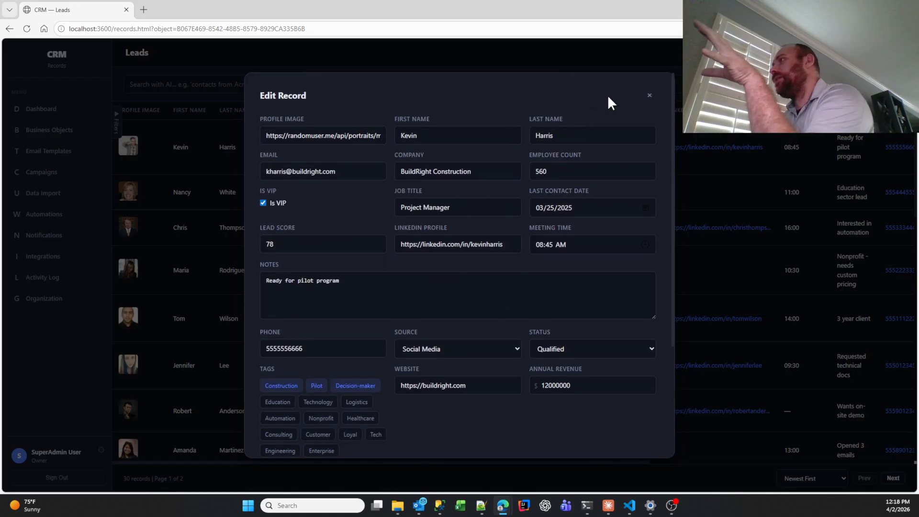
click(649, 95)
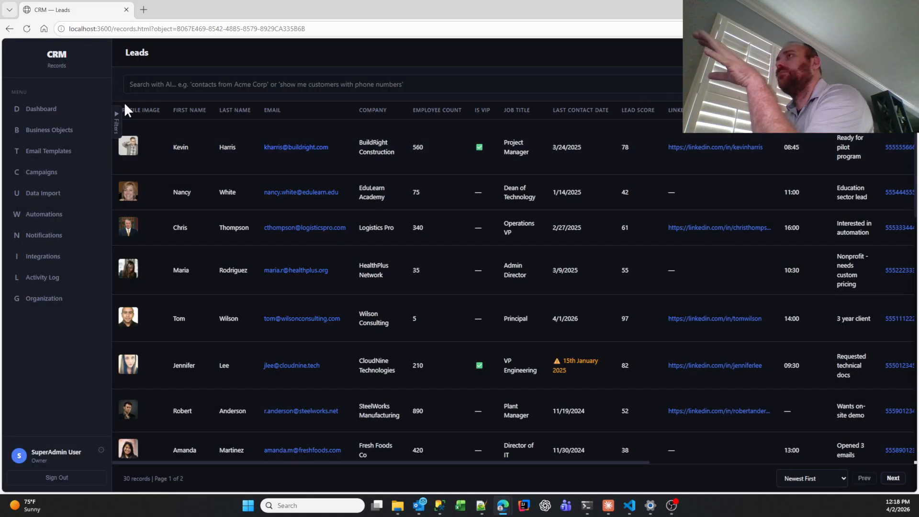
Run the AI search "people with N in thier name who havfe more than 400 employees" on the leads
click(152, 87)
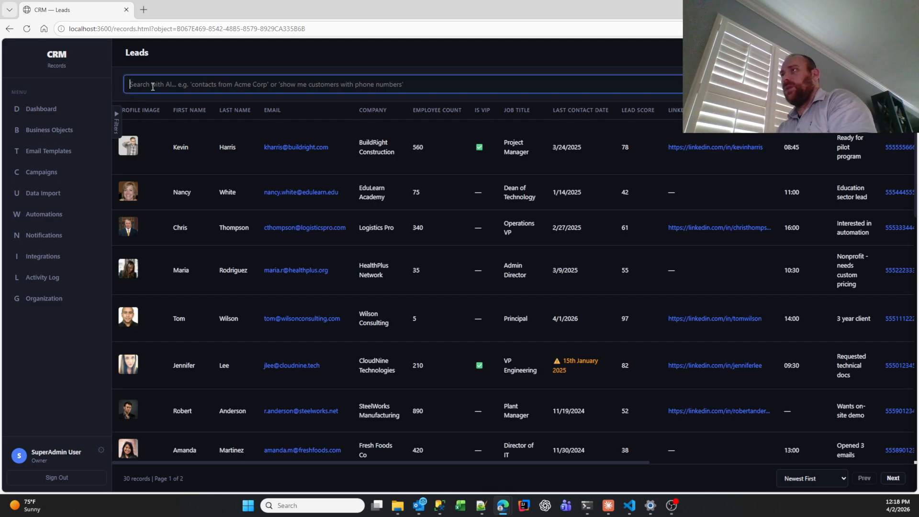
text(people with N in th)
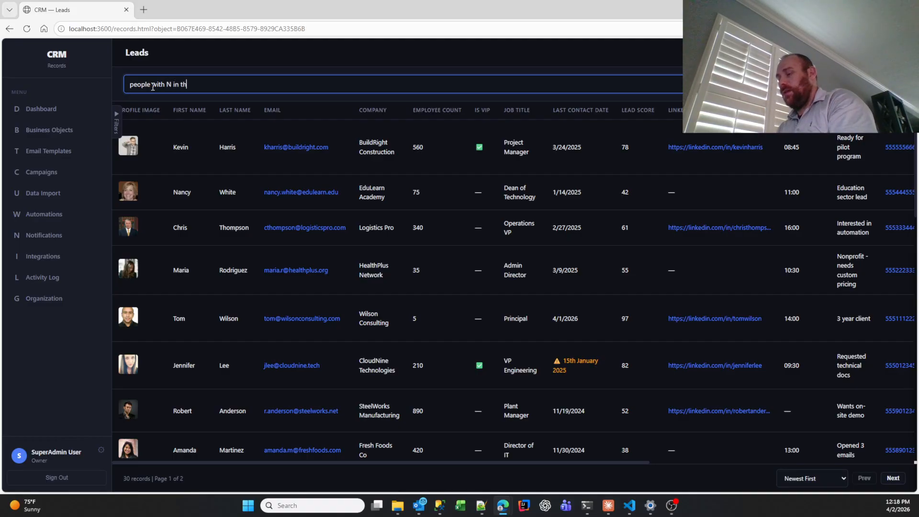
text(ier name who )
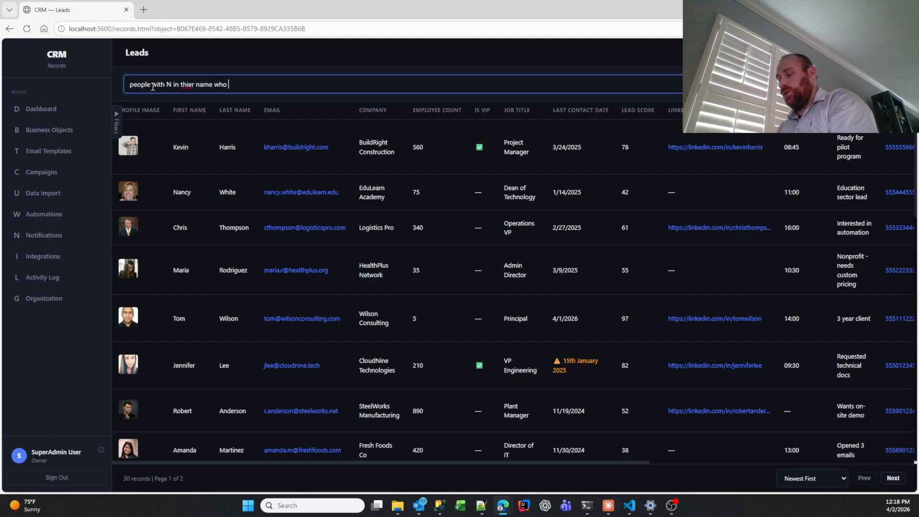
text(havfe more than )
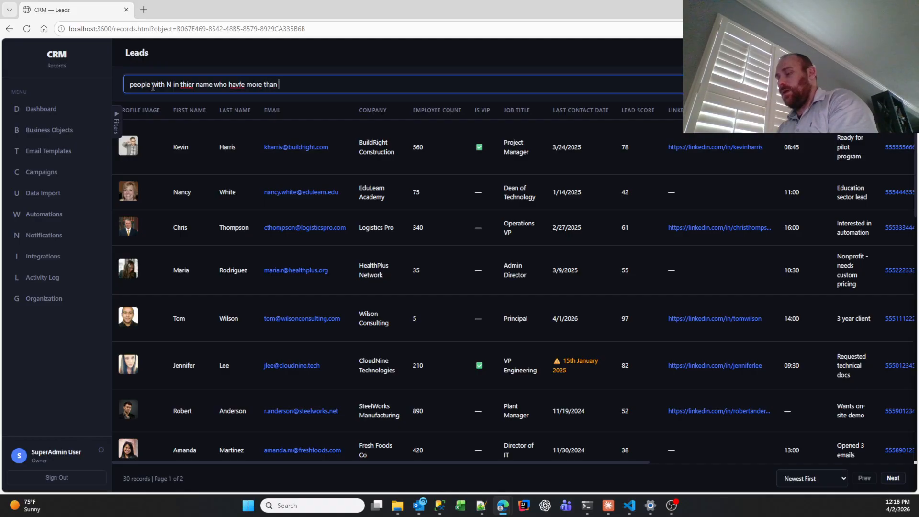
text(400 employees)
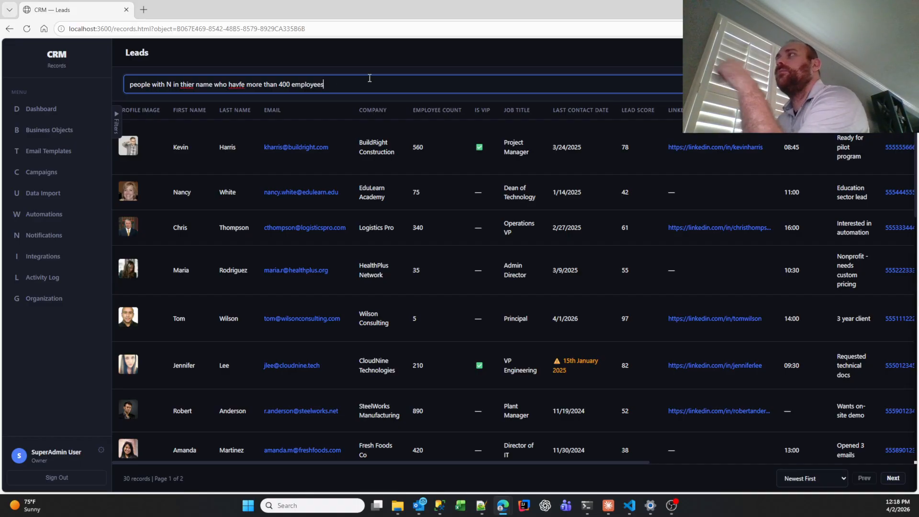
key(Return)
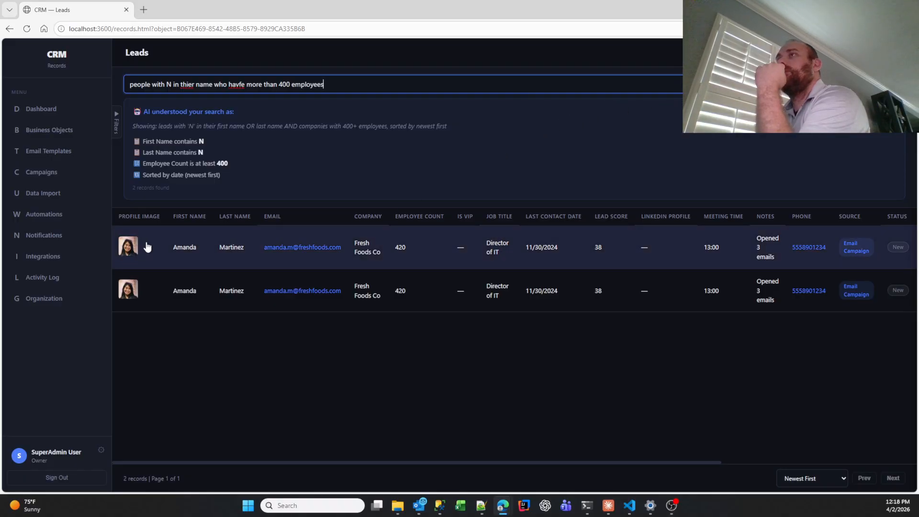
Show the filters, clear the Last Name value, and rerun the search with the remaining First Name and Employee Count filters
click(118, 133)
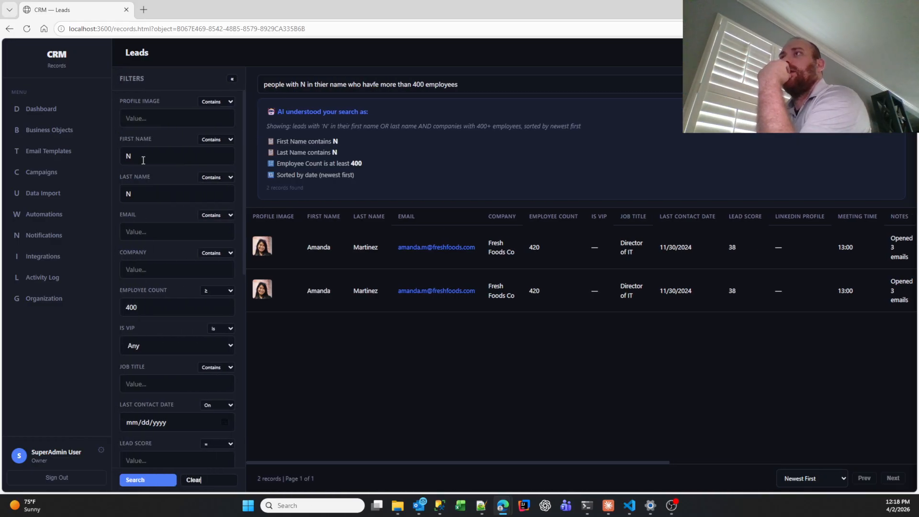
click(150, 188)
key(BackSpace)
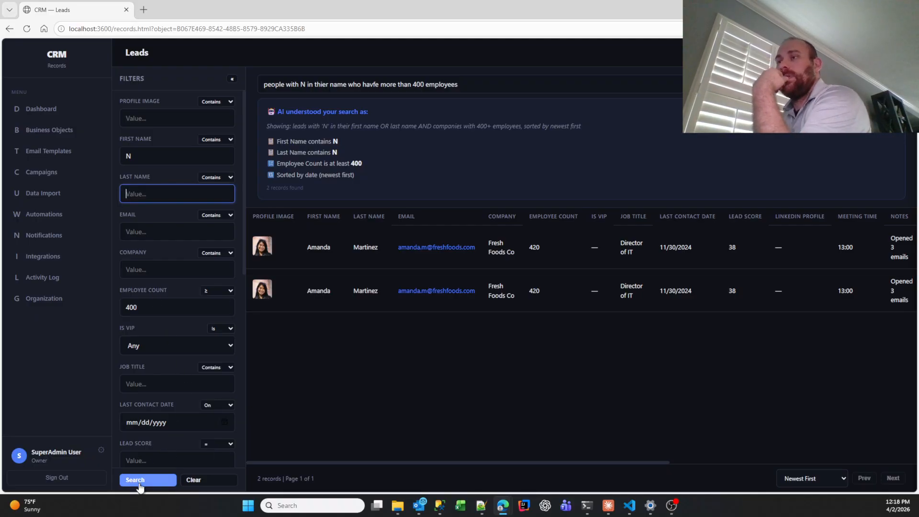
click(139, 485)
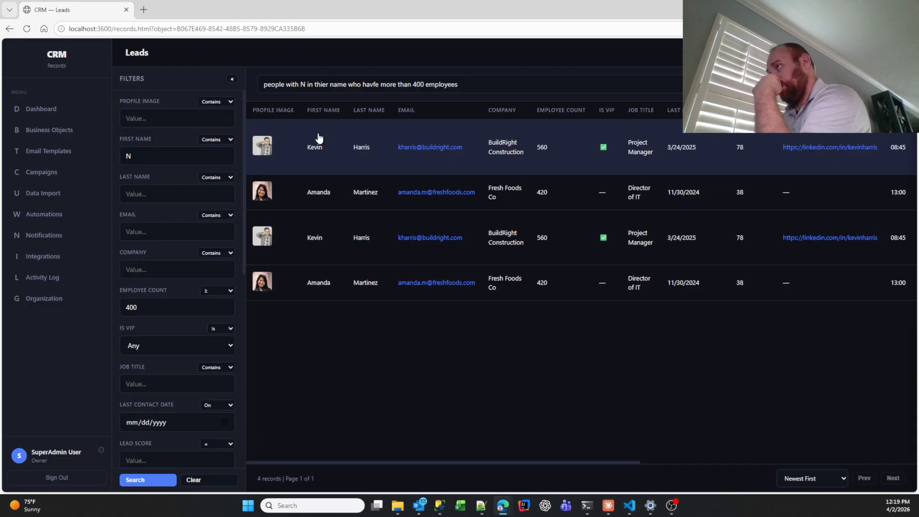
Add "swort by lead score desc" to the end of the AI search query and run it
click(509, 79)
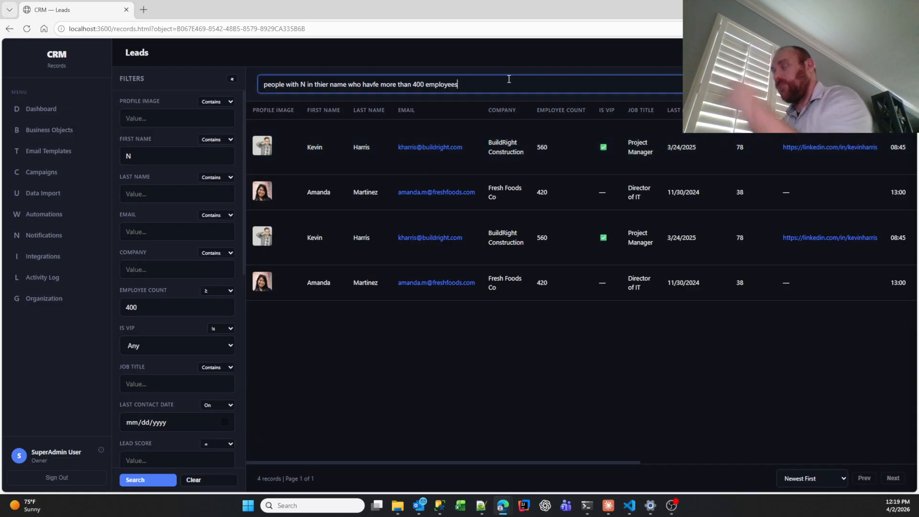
text(swort by lead score desc)
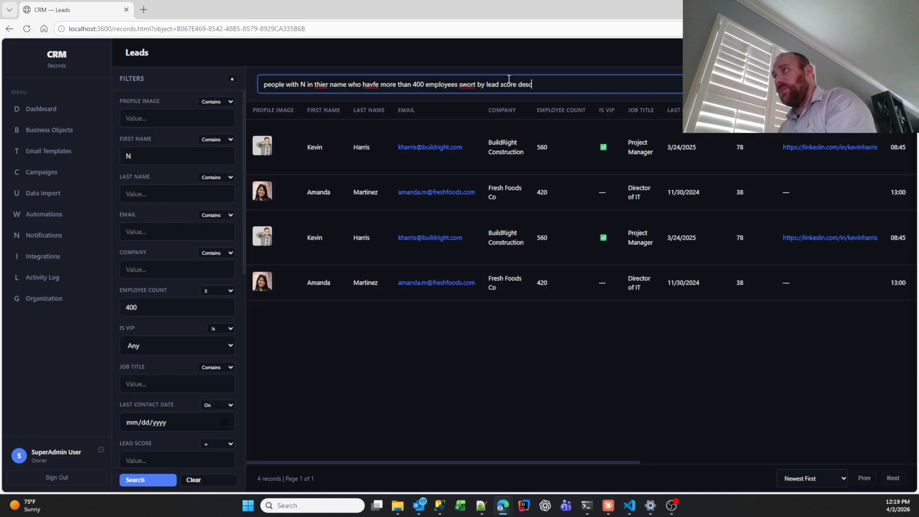
key(Return)
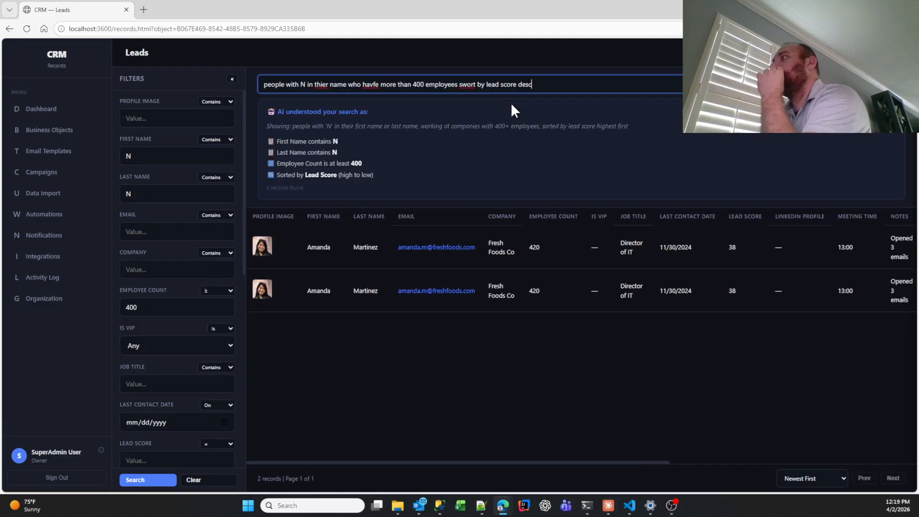
Clear the Last Name filter and rerun the leads search with the results sorted by Lead Score Z-A
double_click(197, 193)
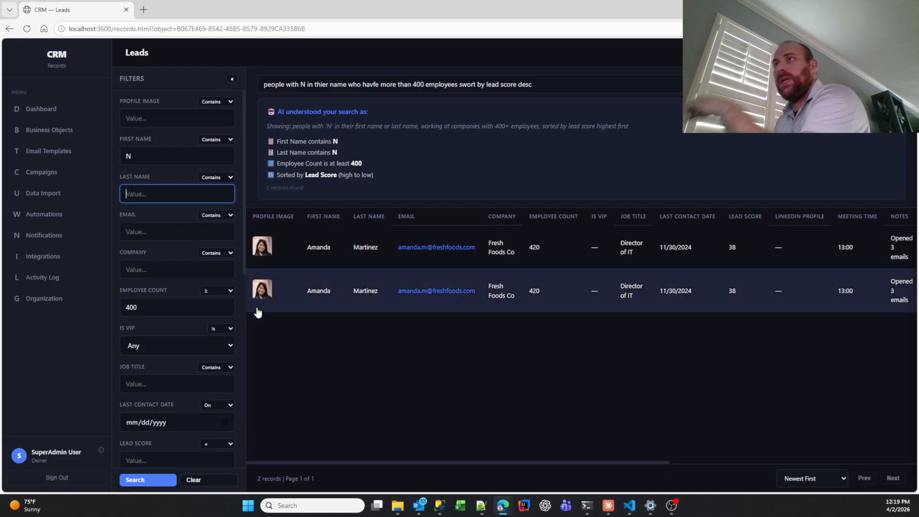
scroll(184, 381, down, 3)
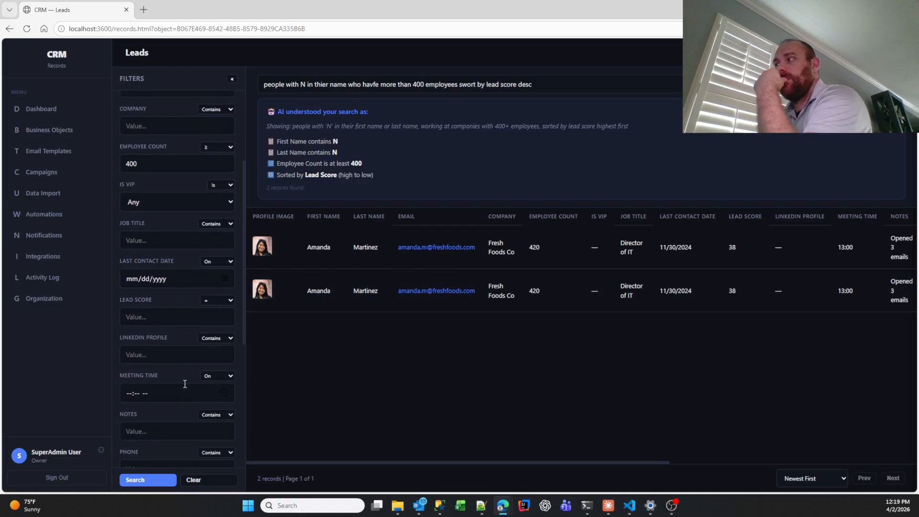
click(817, 475)
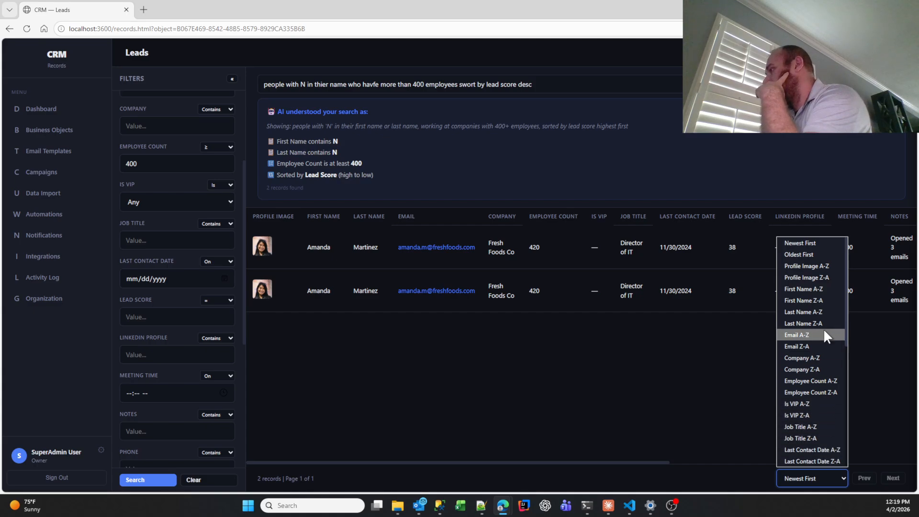
scroll(823, 328, down, 5)
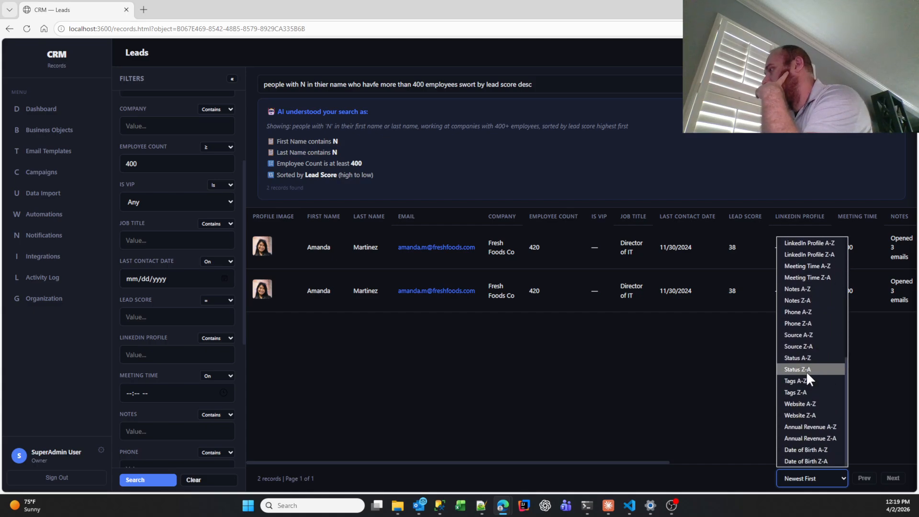
scroll(817, 408, up, 6)
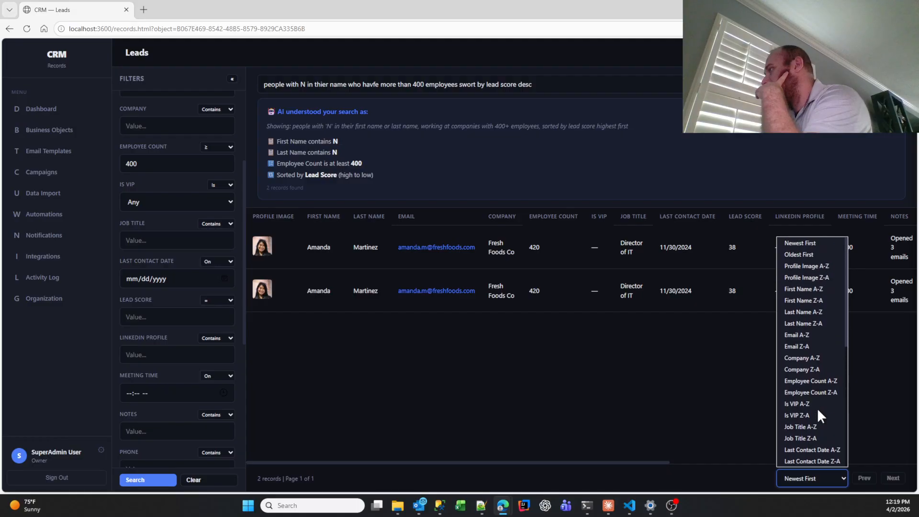
scroll(816, 344, down, 2)
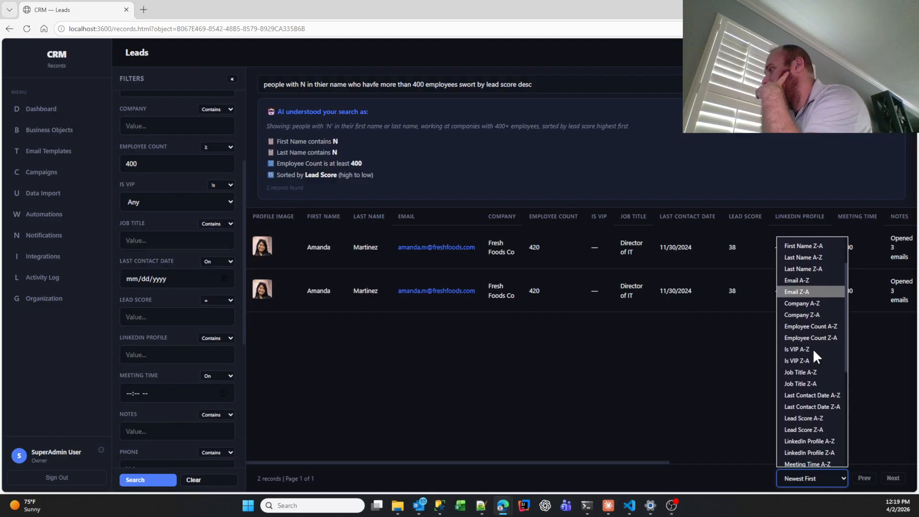
scroll(813, 352, down, 3)
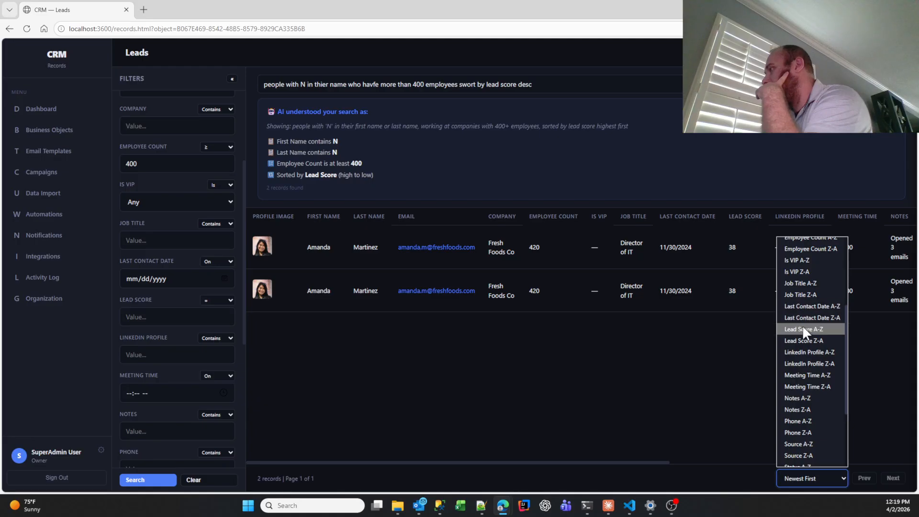
click(802, 336)
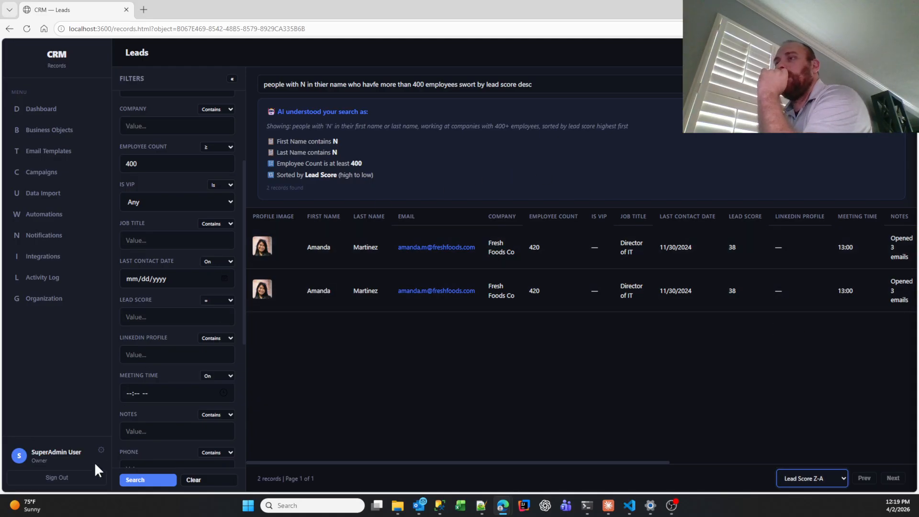
click(144, 480)
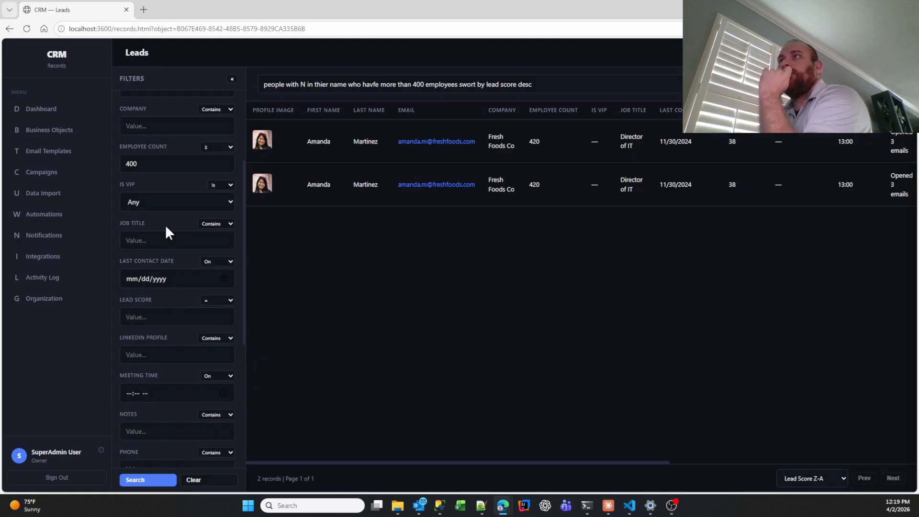
scroll(166, 227, up, 2)
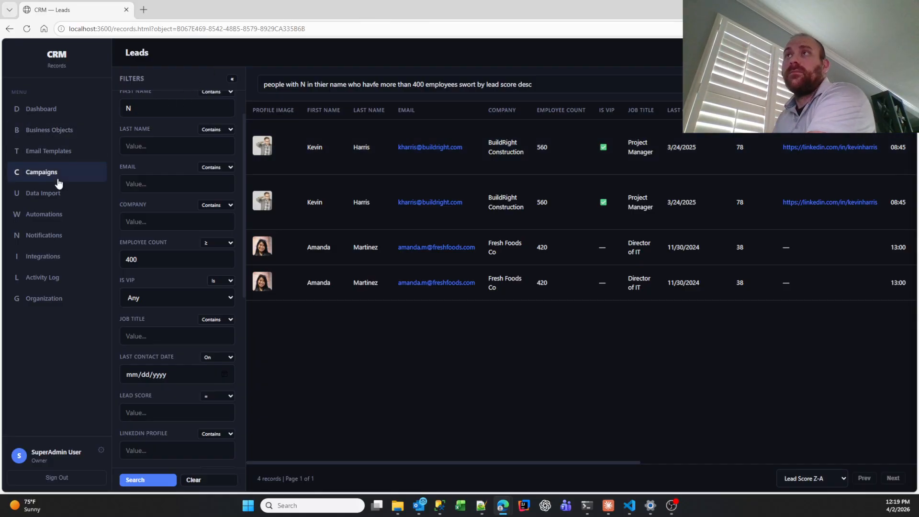
Open the Data Import page
click(40, 196)
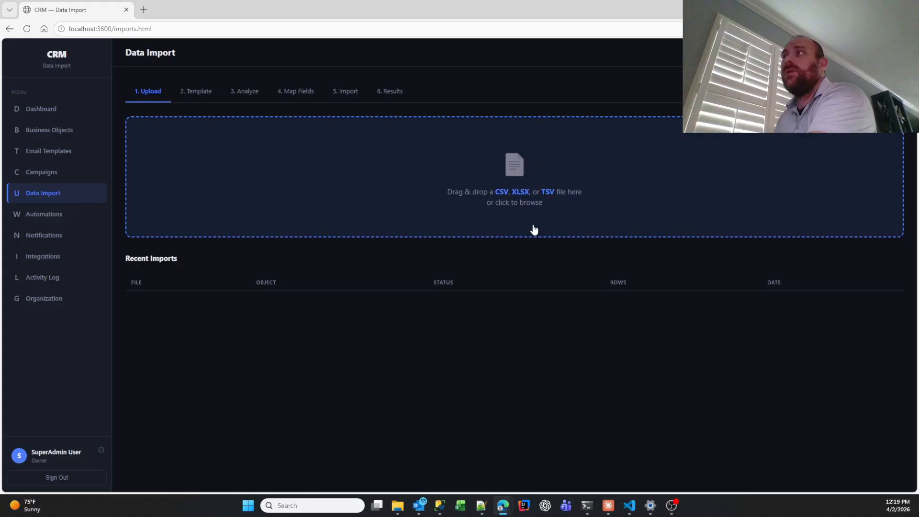